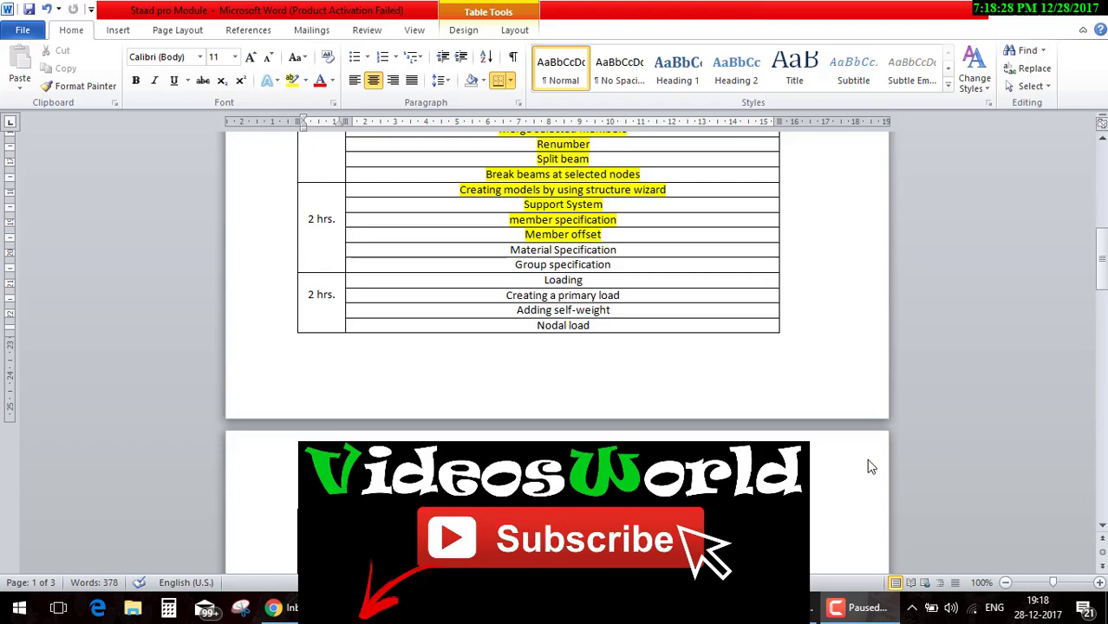
Open the recent Structure1 model in STAAD.Pro with Meter and KiloNewton input units.
key("F9")
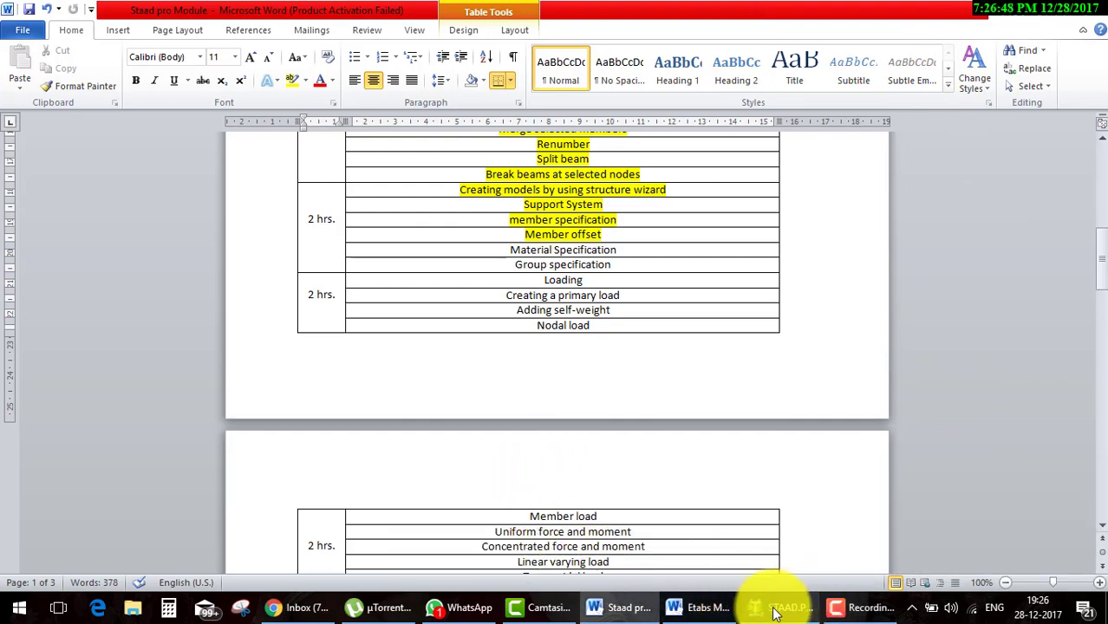
left_click(759, 606)
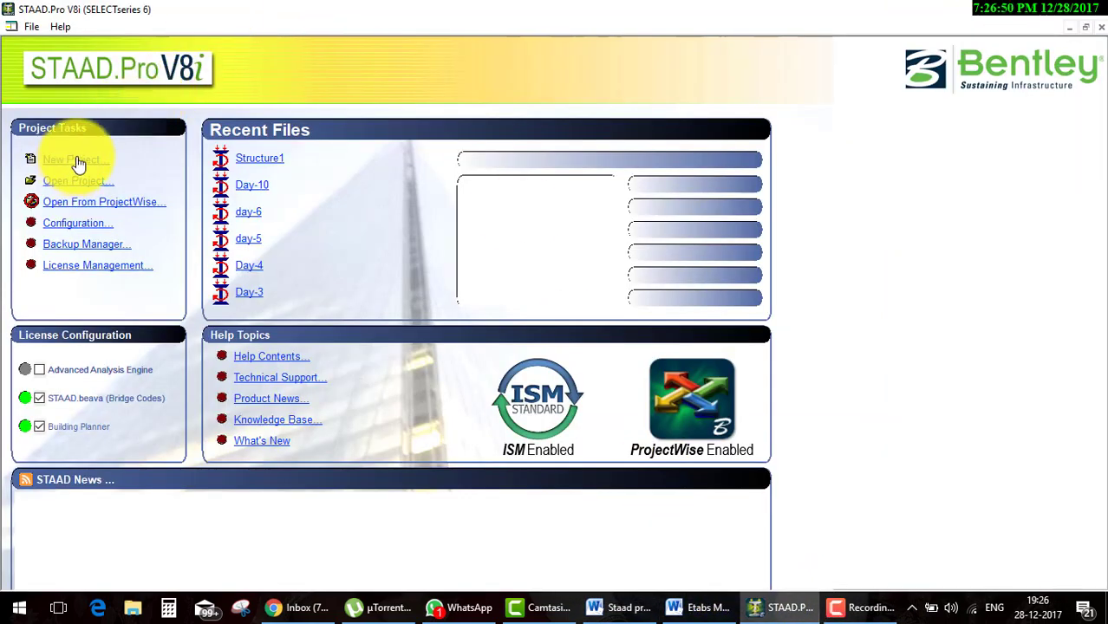
left_click(254, 165)
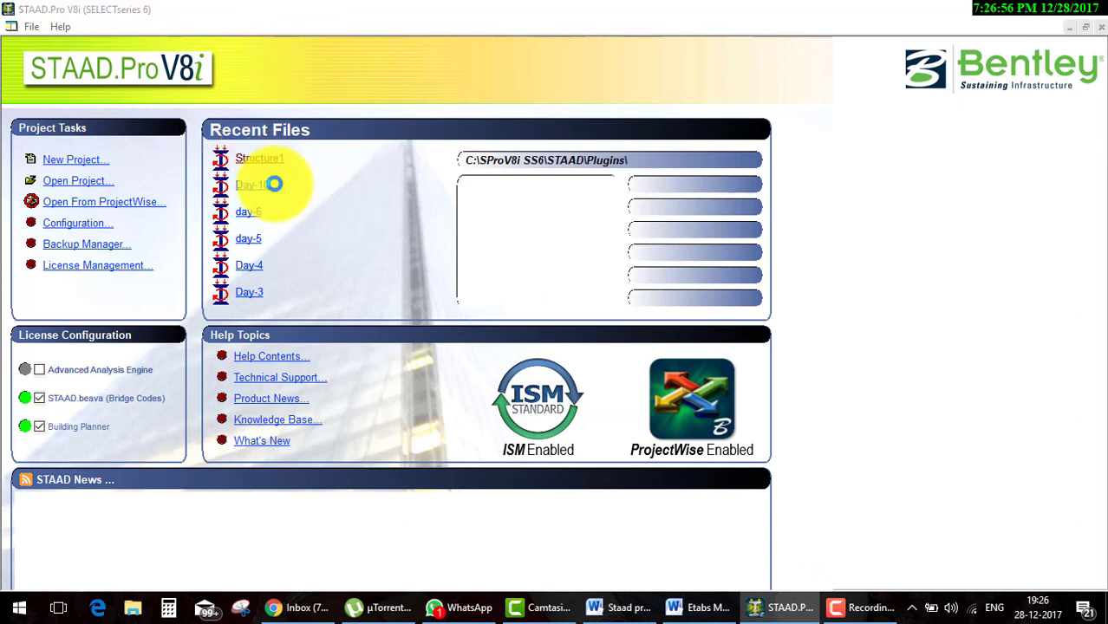
left_click(529, 366)
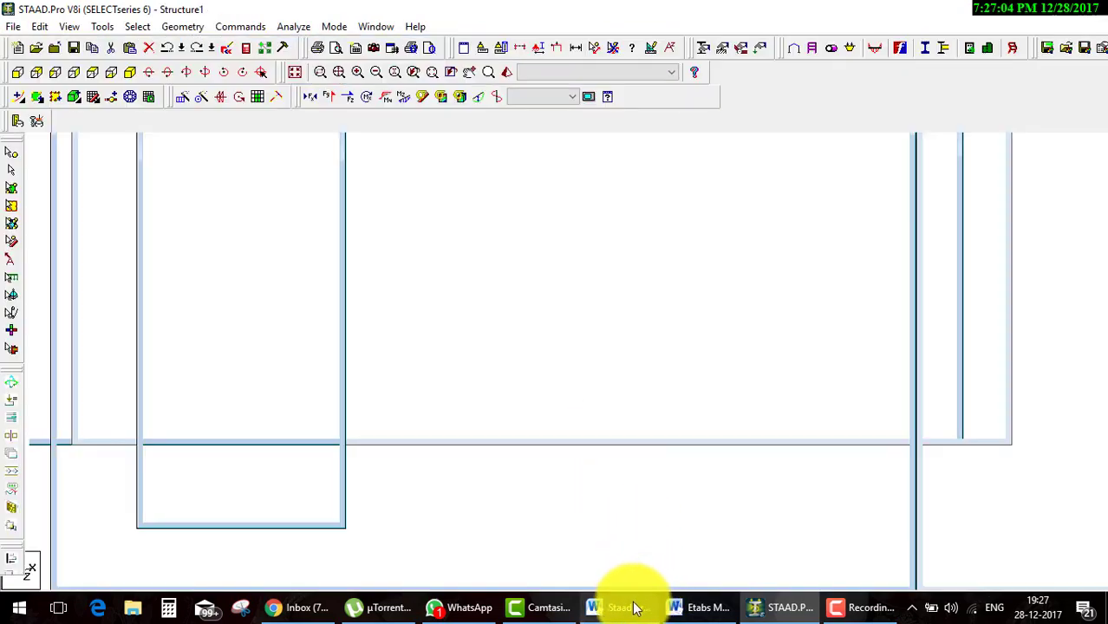
left_click(633, 611)
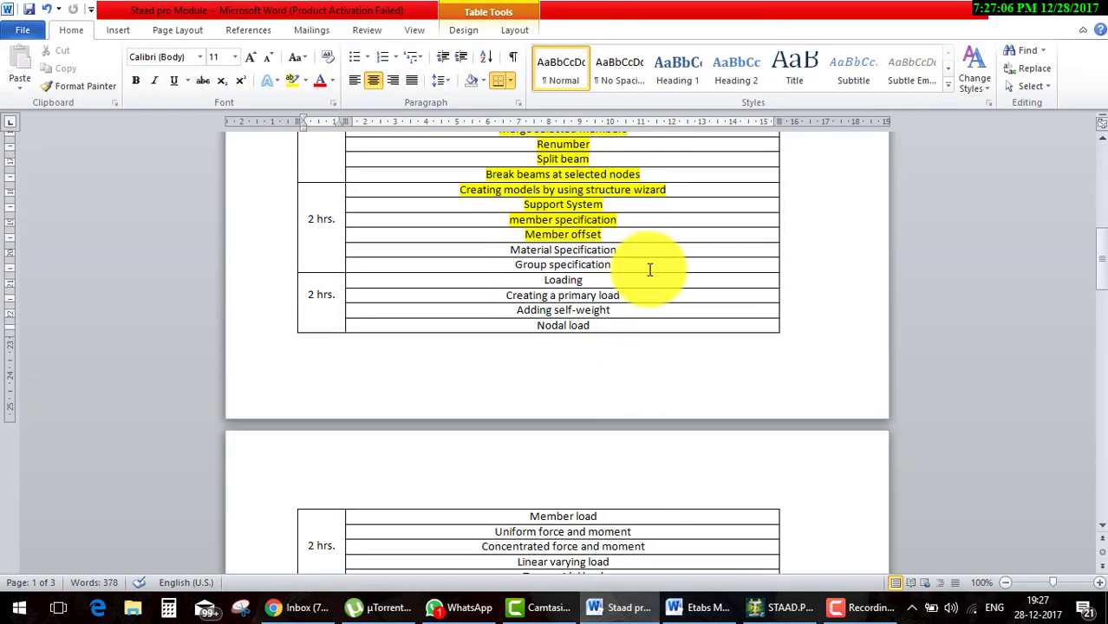
left_click(620, 607)
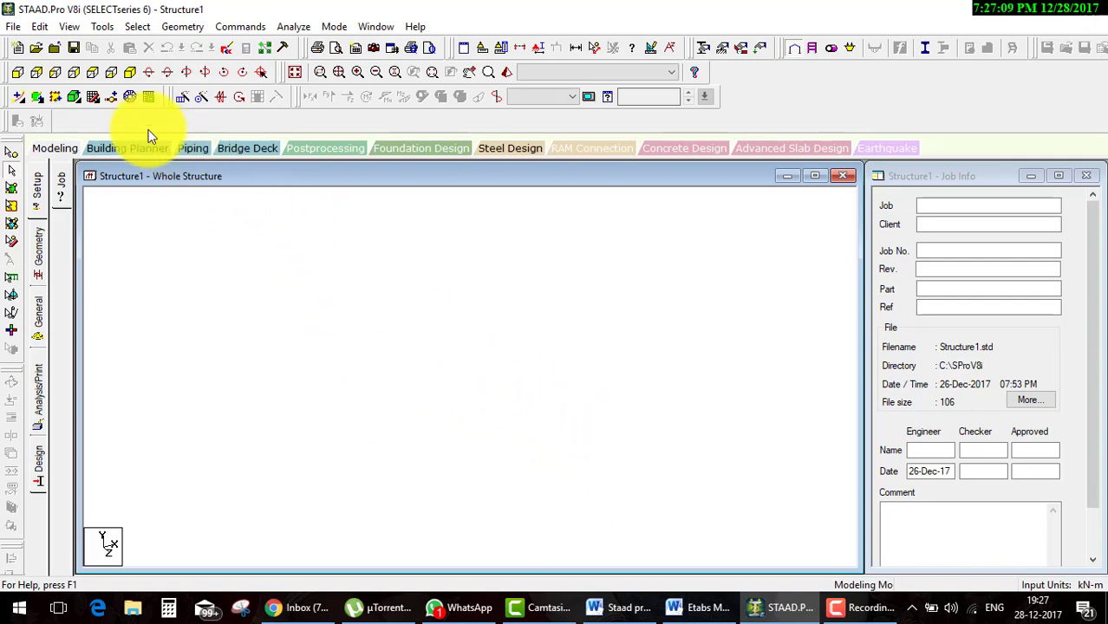
Draw an inclined beam from the grid origin to the top-right corner and show the Material list.
left_click(93, 96)
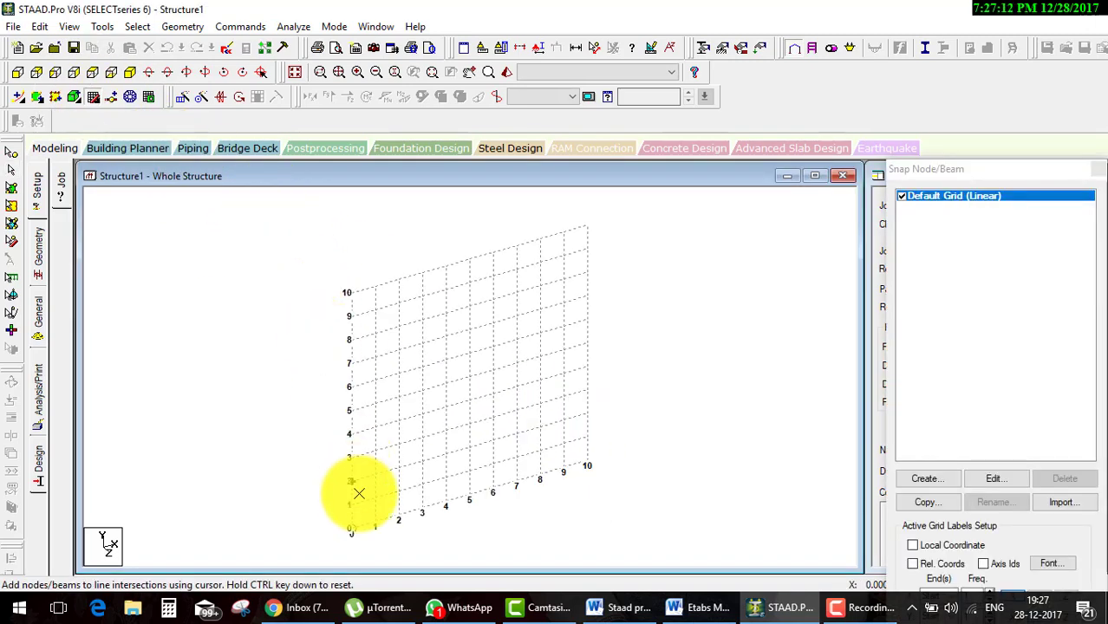
left_click(352, 529)
left_click(587, 228)
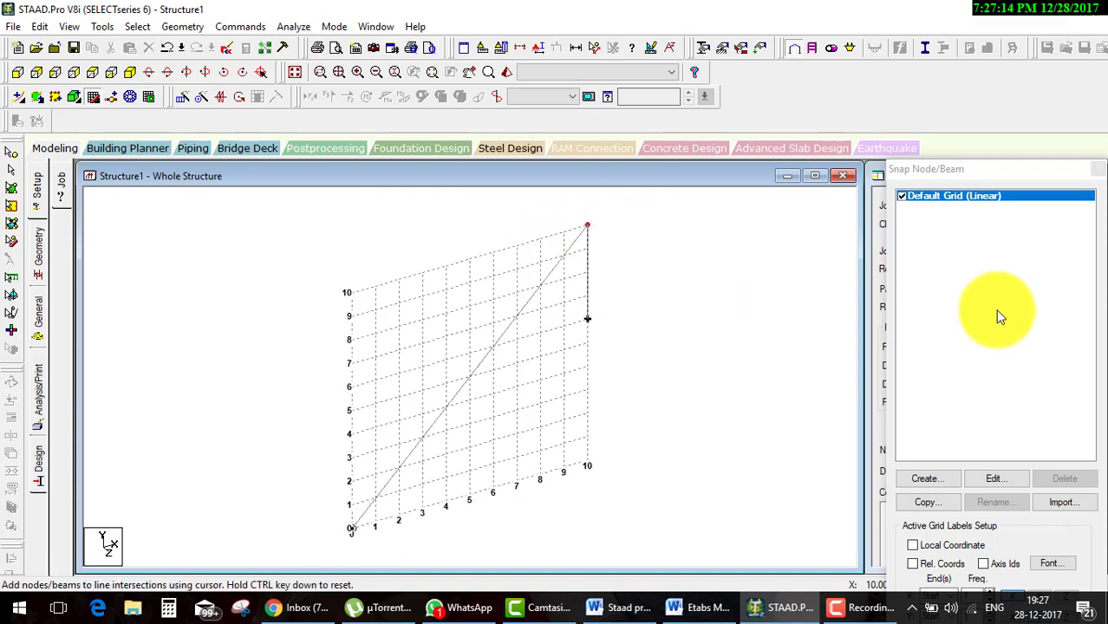
left_click(1098, 168)
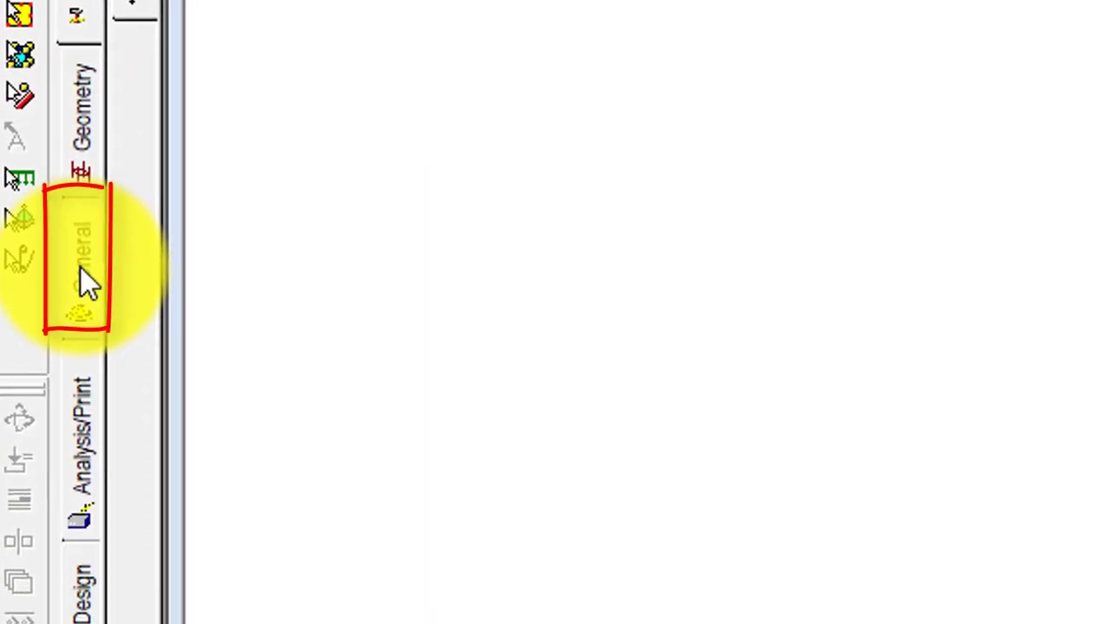
left_click(81, 269)
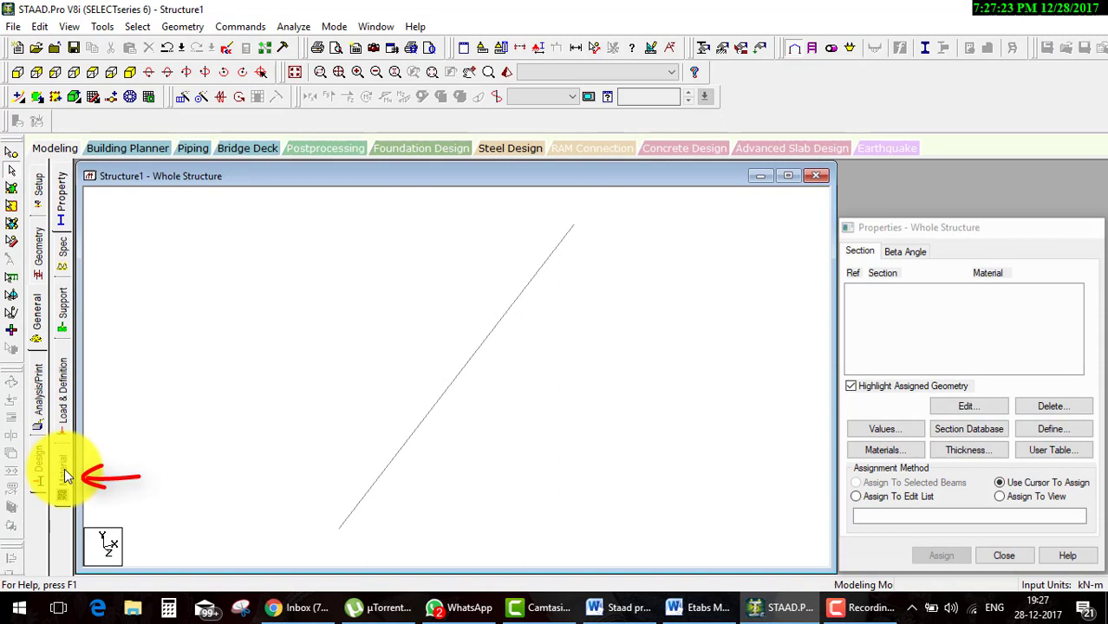
left_click(65, 470)
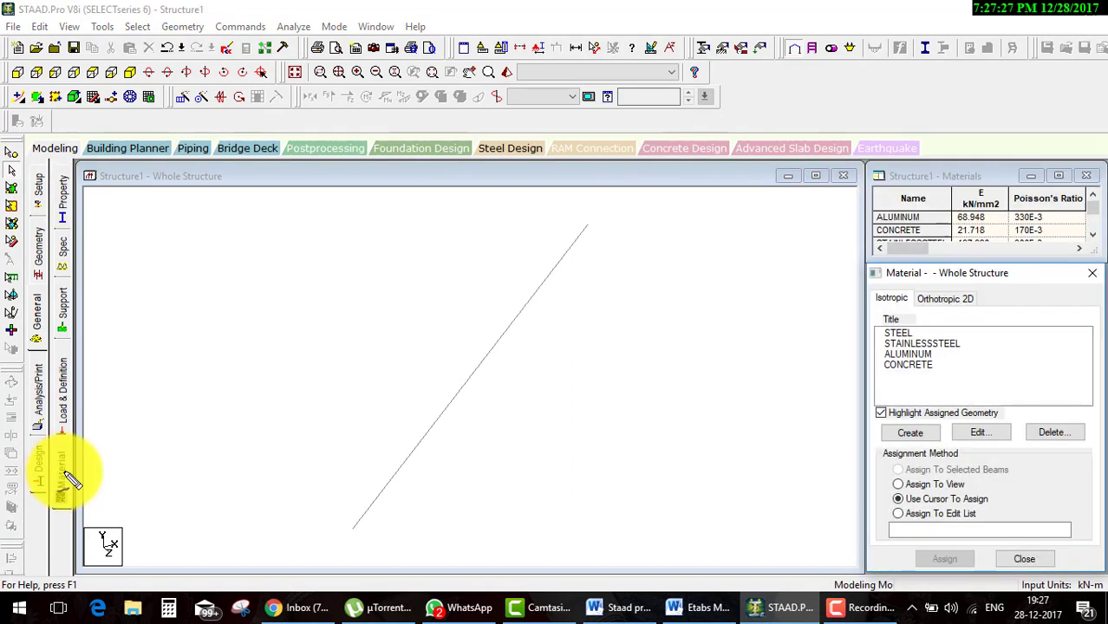
mouse_move(73, 488)
left_mouse_down()
mouse_move(807, 369)
mouse_move(820, 377)
mouse_move(761, 406)
left_mouse_up()
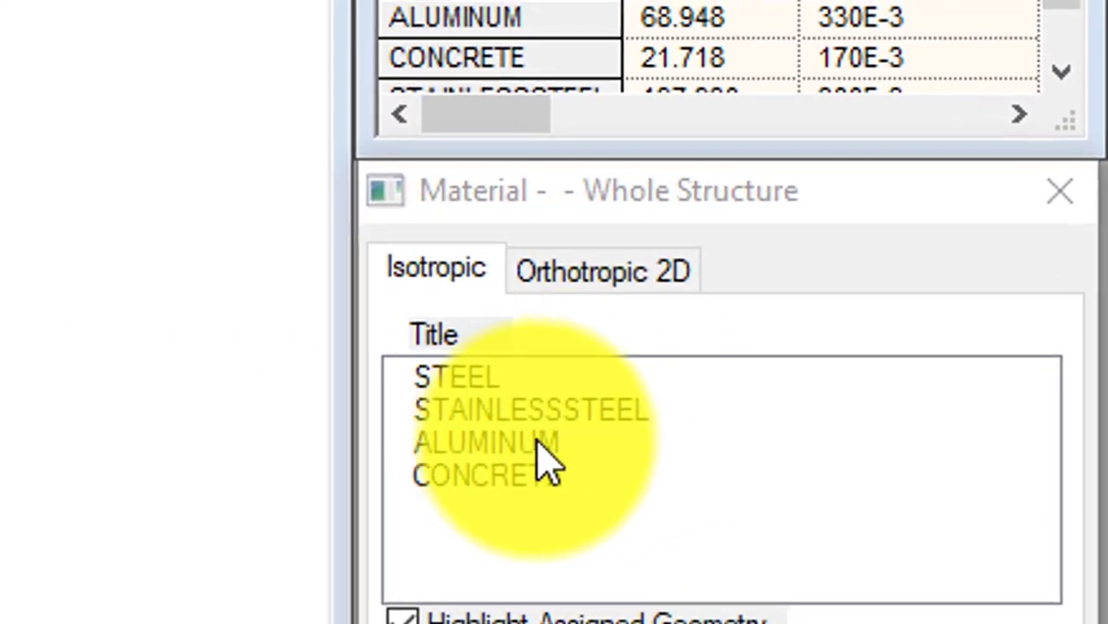
left_click(472, 382)
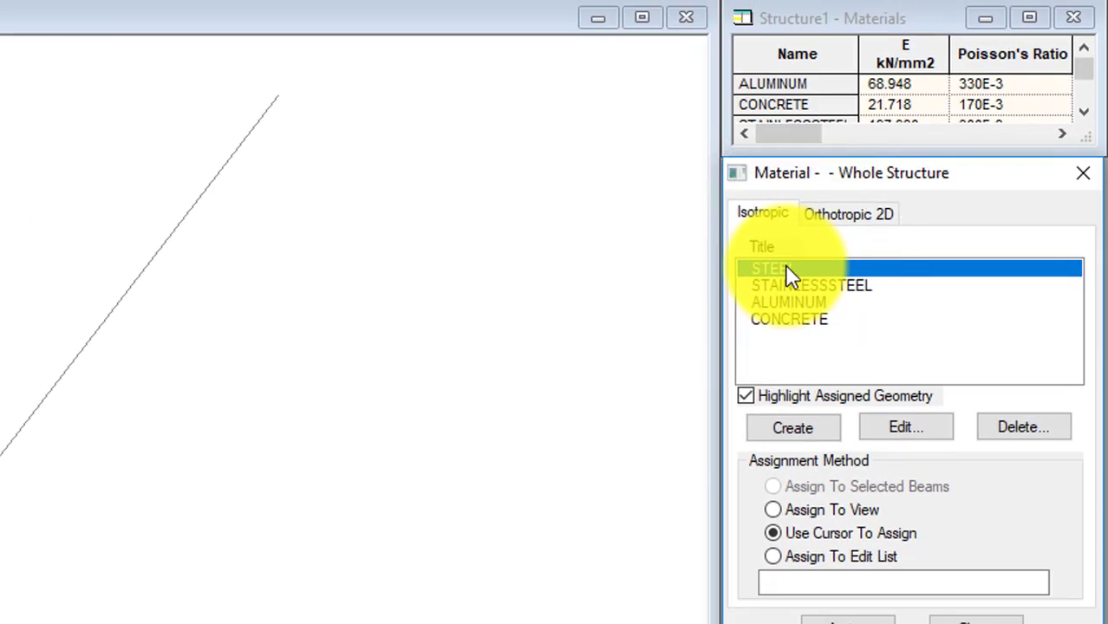
double_click(785, 269)
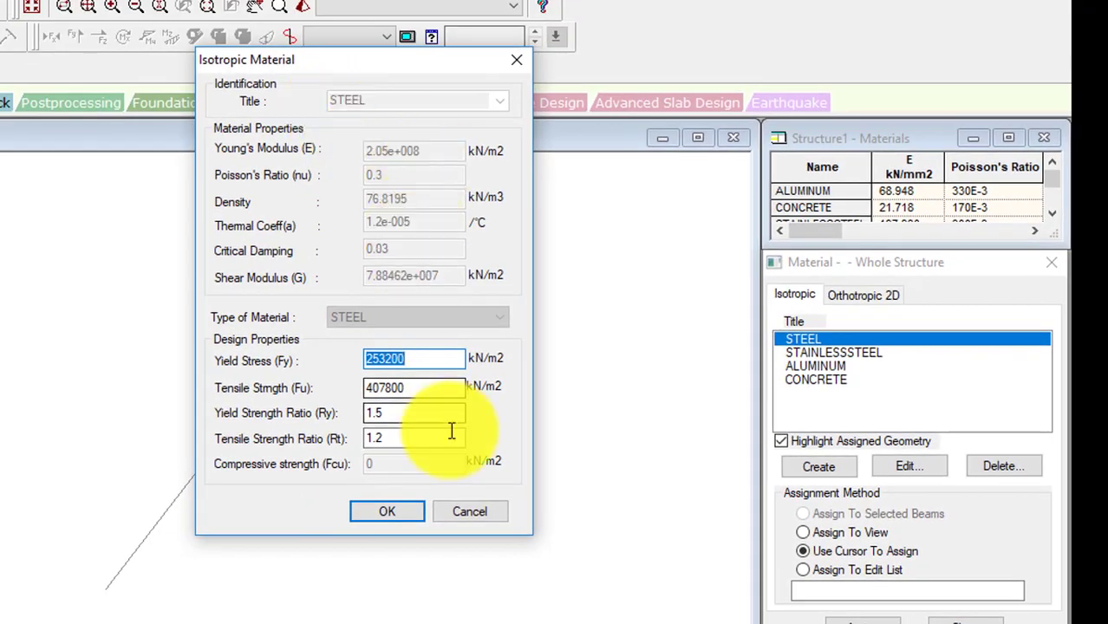
left_click(480, 512)
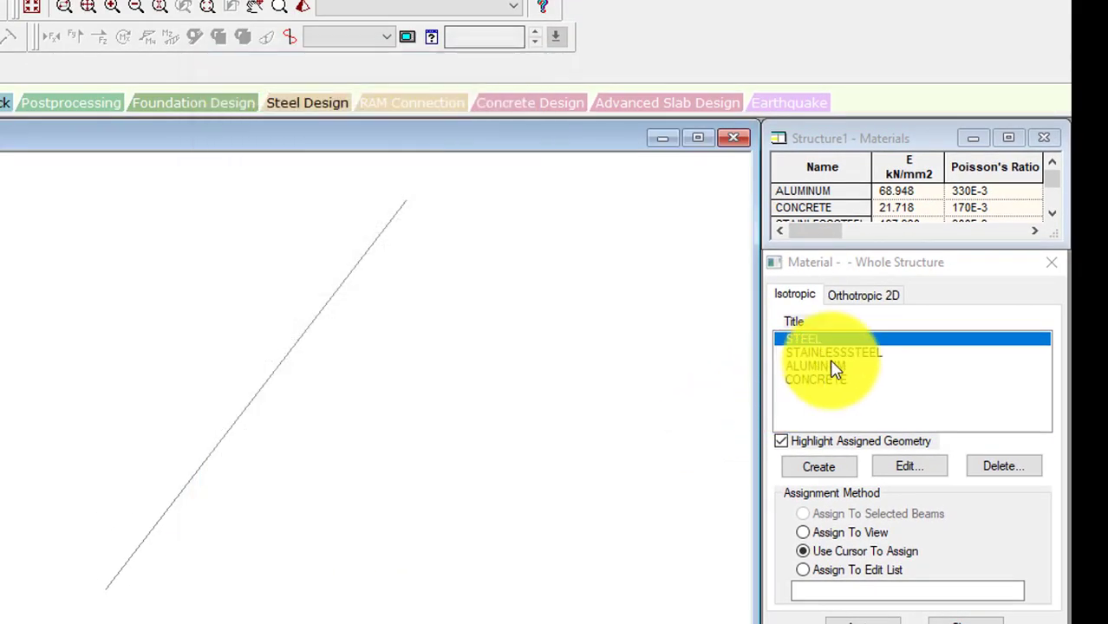
left_click(838, 354)
double_click(841, 354)
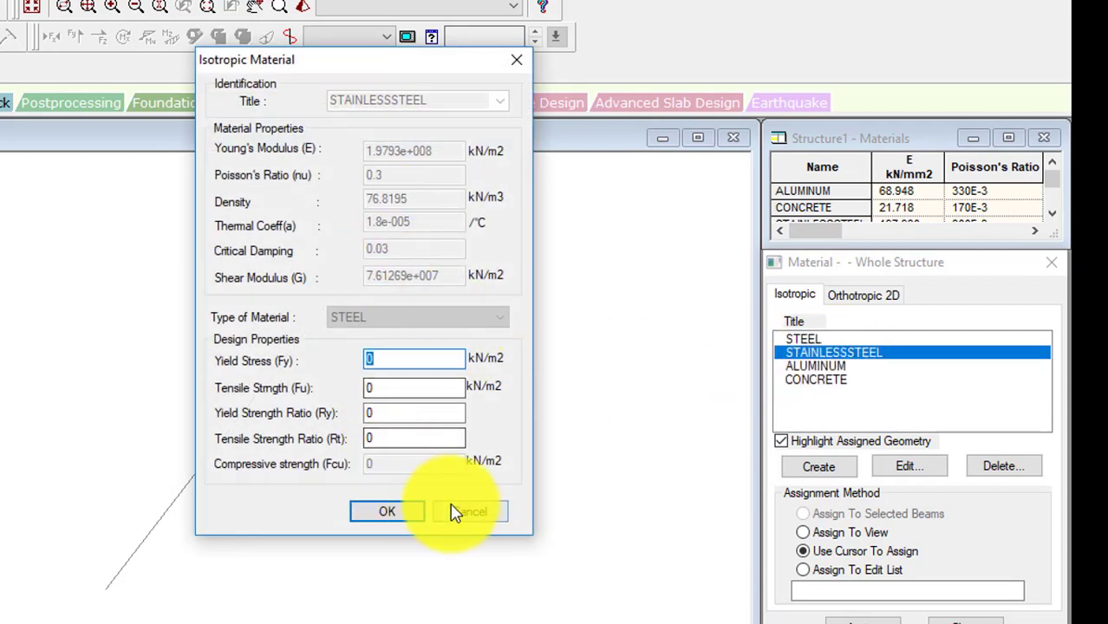
left_click(464, 510)
double_click(816, 368)
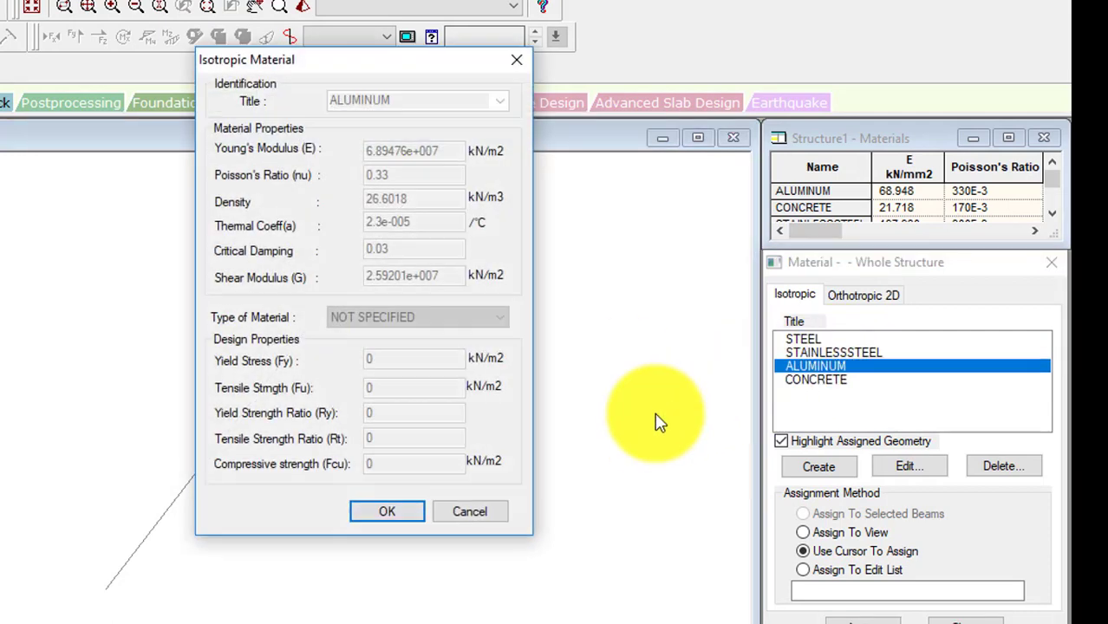
left_click(488, 507)
double_click(816, 380)
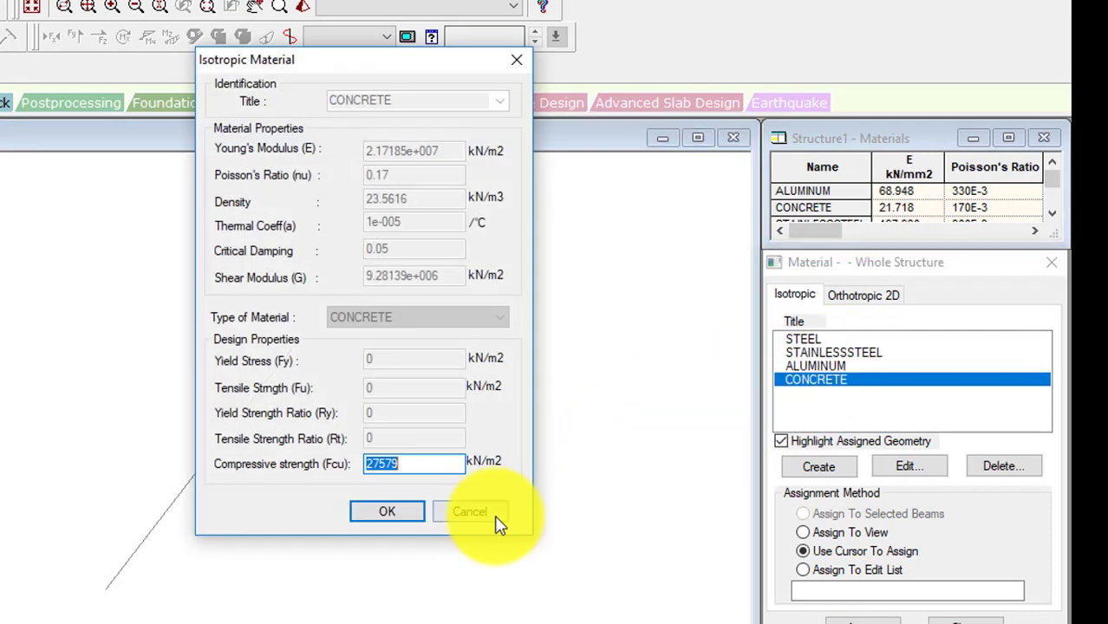
left_click(473, 513)
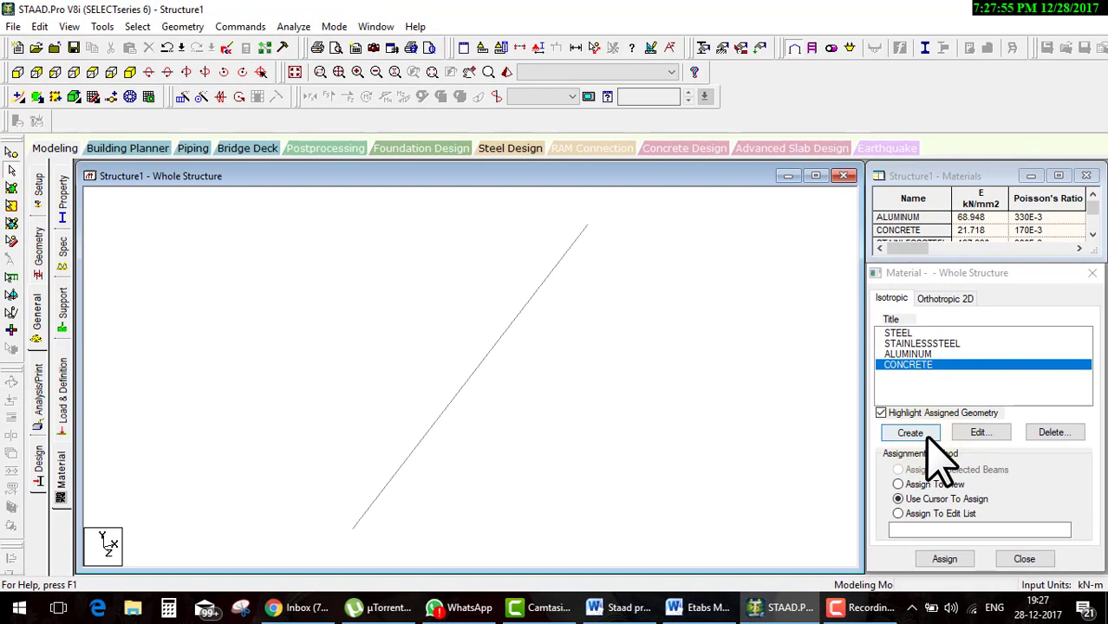
left_click(930, 439)
type("rubber")
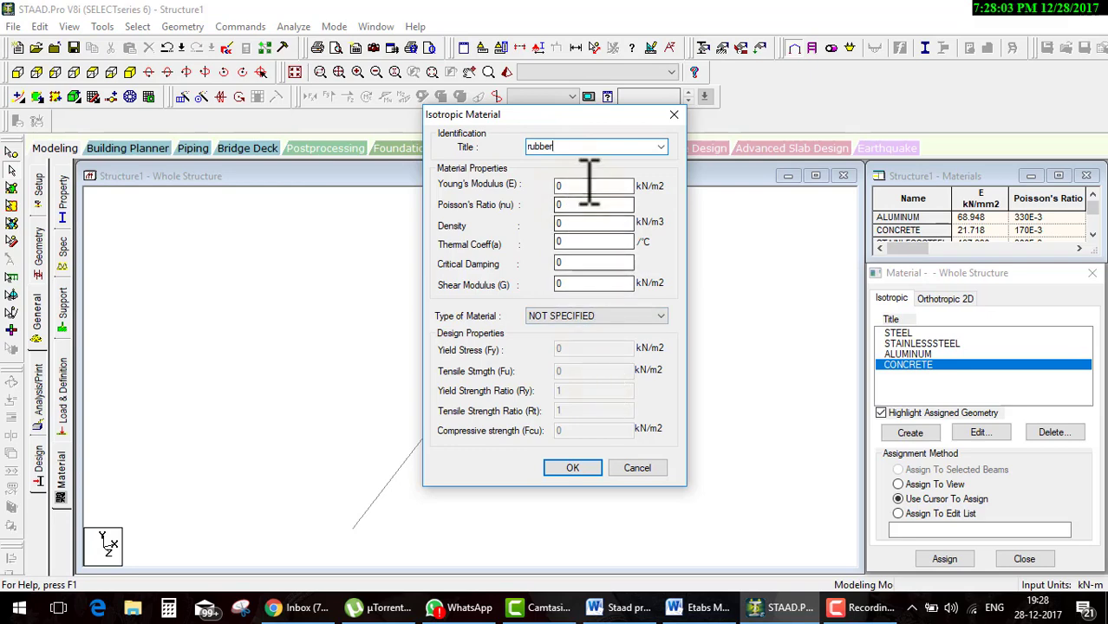
Save the RUBBER material and assign it to the inclined beam.
left_click(574, 468)
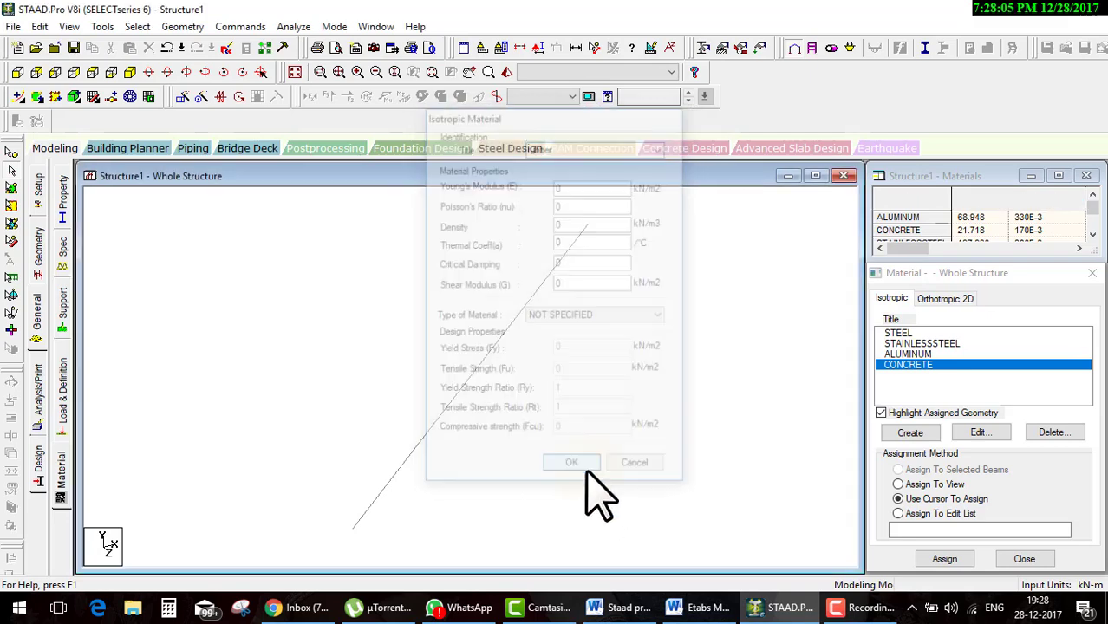
left_click(902, 377)
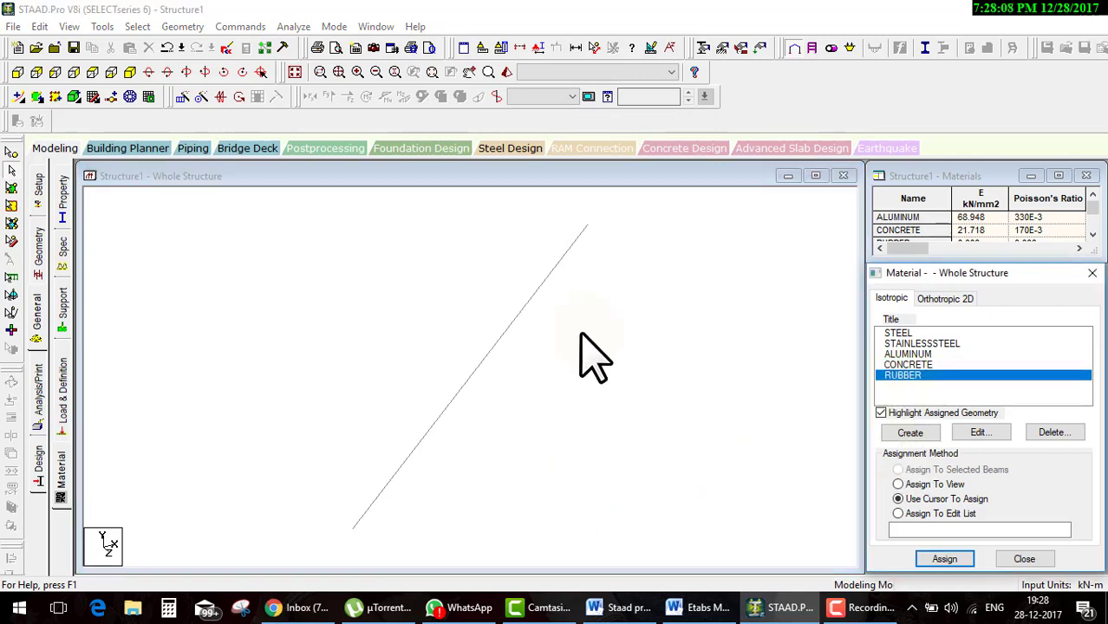
left_click(520, 328)
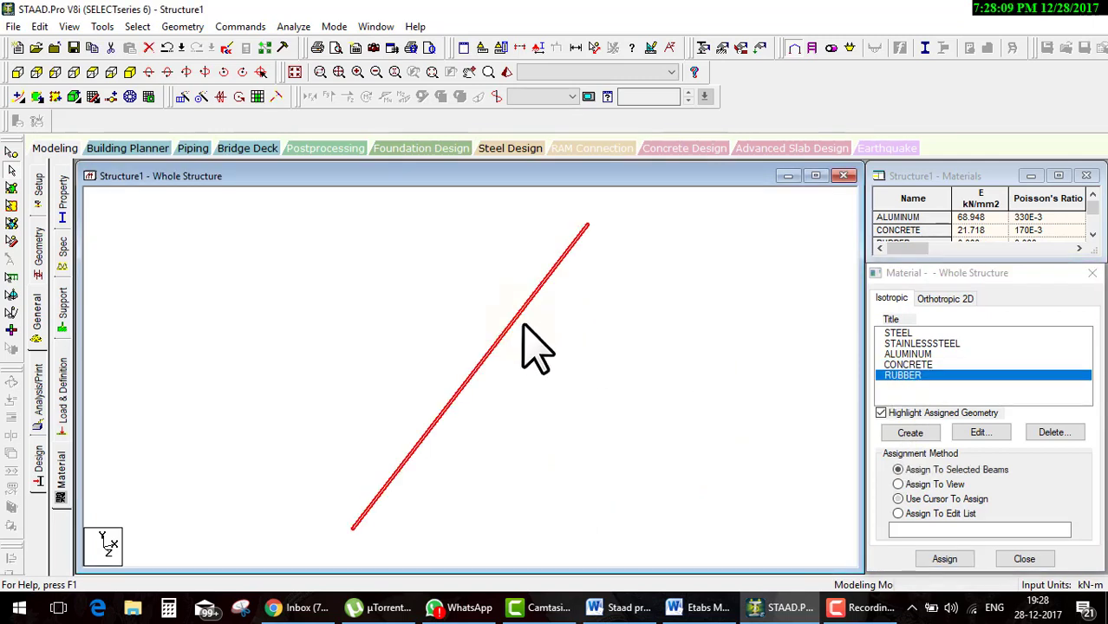
left_click(945, 558)
left_click(977, 468)
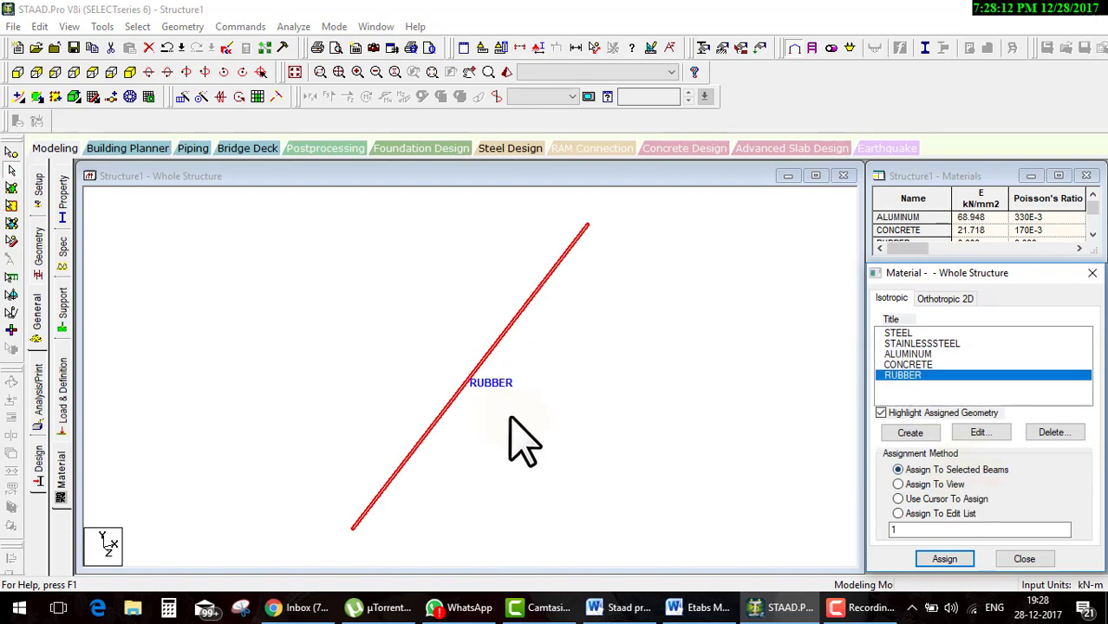
double_click(907, 377)
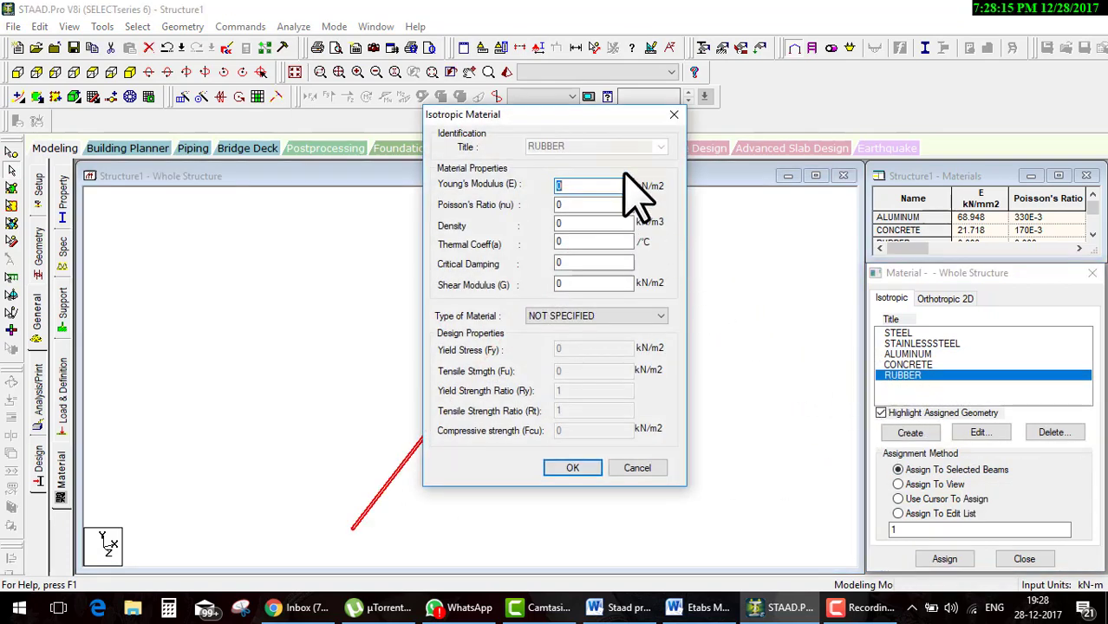
left_click(636, 466)
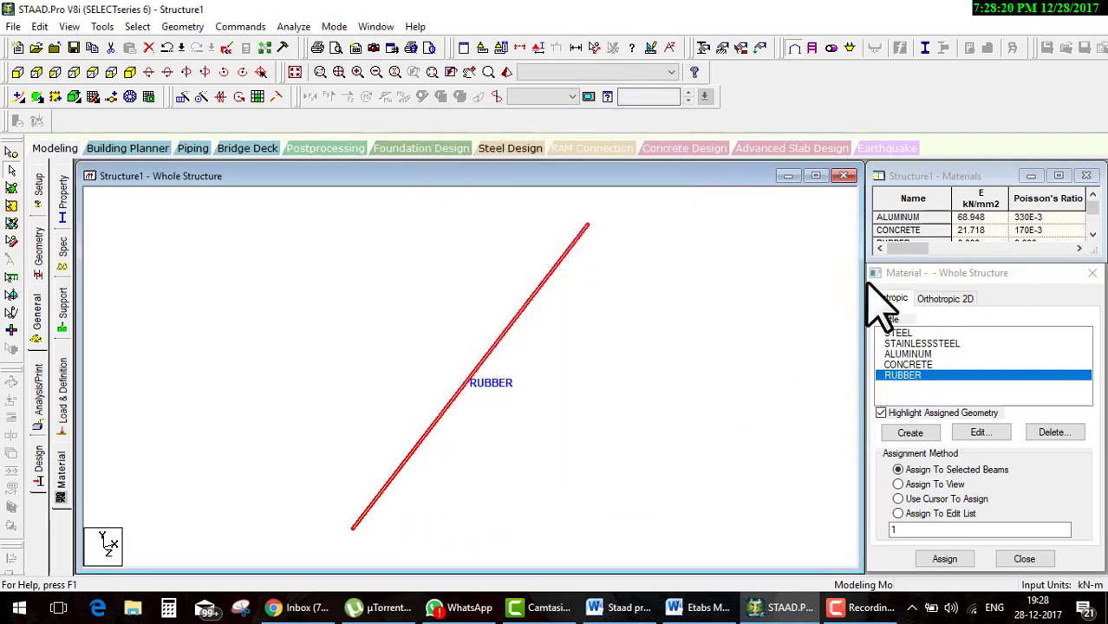
left_click(935, 293)
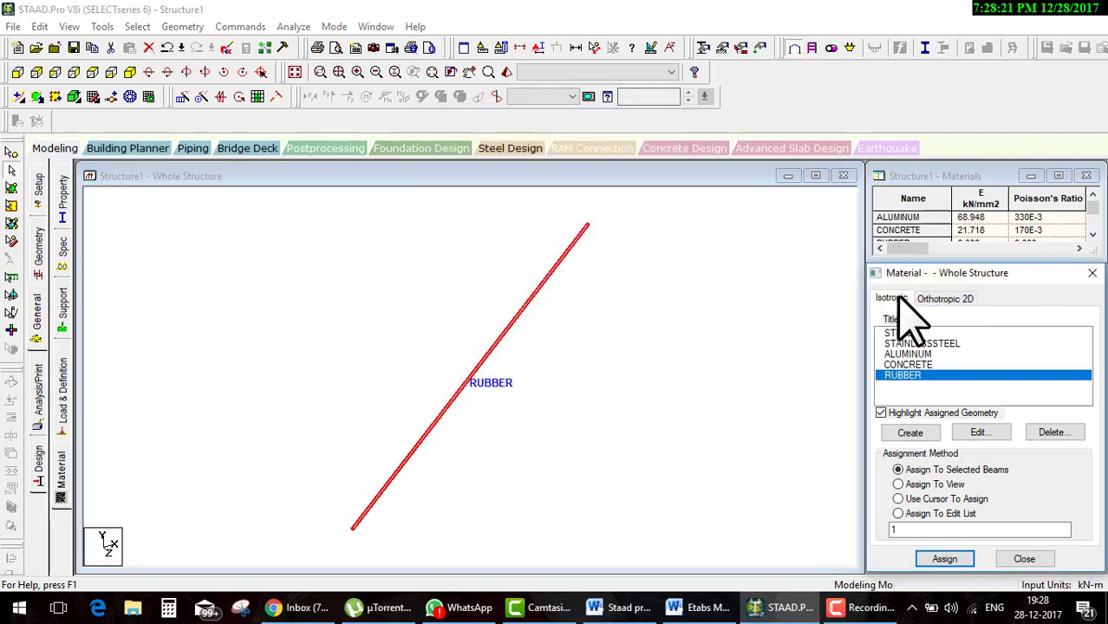
Highlight 'Material Specification' yellow in Word, select 'Group specification', and return to STAAD.Pro.
left_click(638, 614)
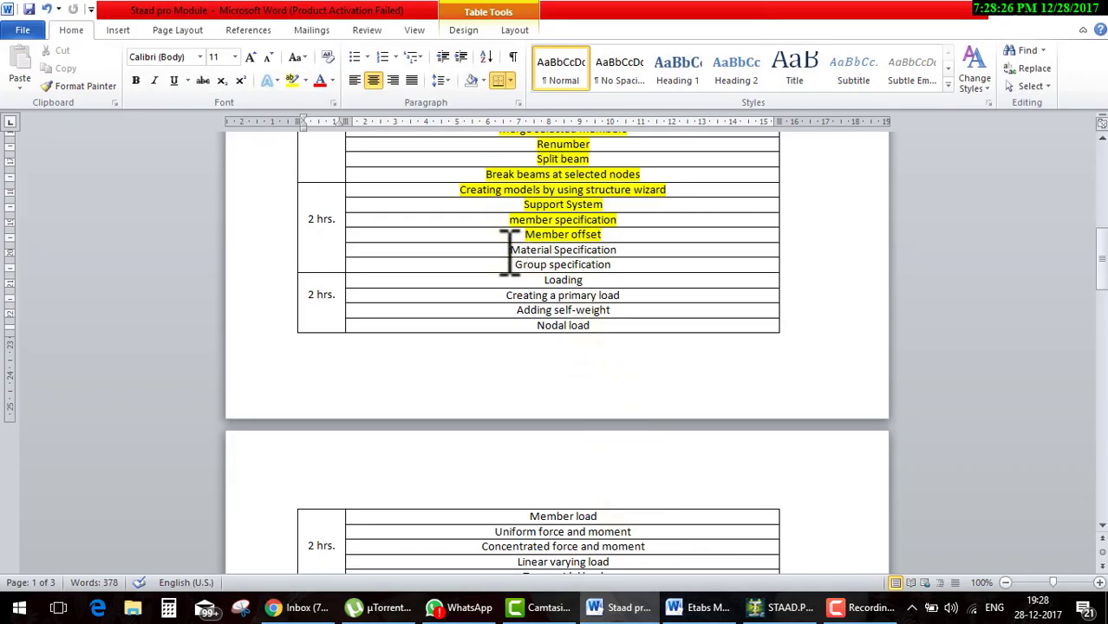
left_click_drag(510, 250, 636, 249)
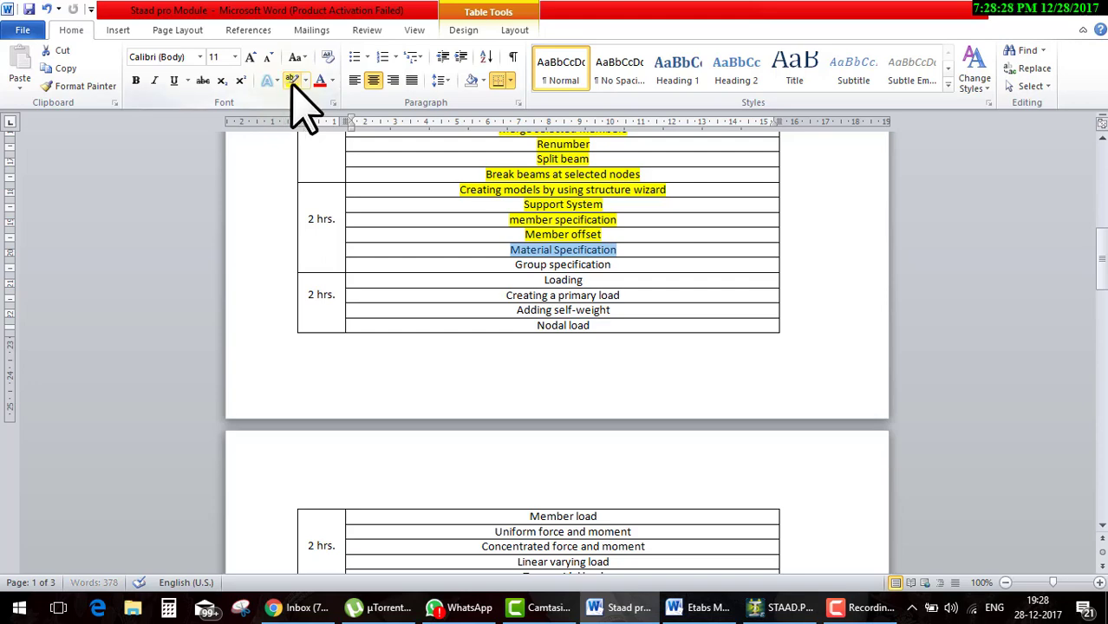
left_click(292, 80)
left_click_drag(523, 267, 607, 264)
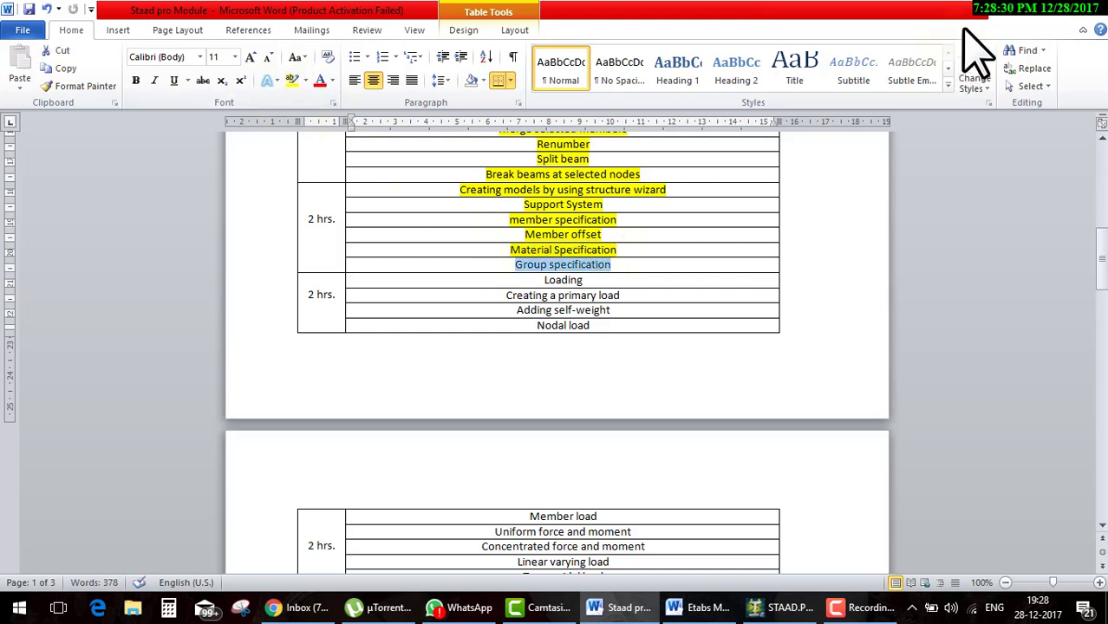
key("alt+Tab")
left_click(408, 349)
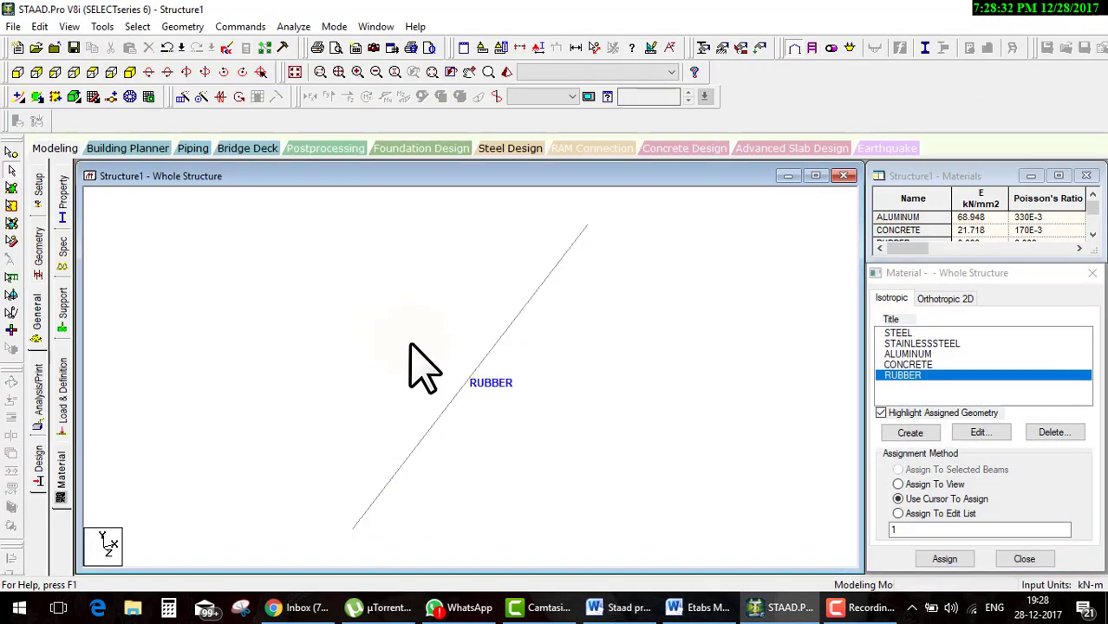
Delete the RUBBER beam from the model.
left_click(586, 323)
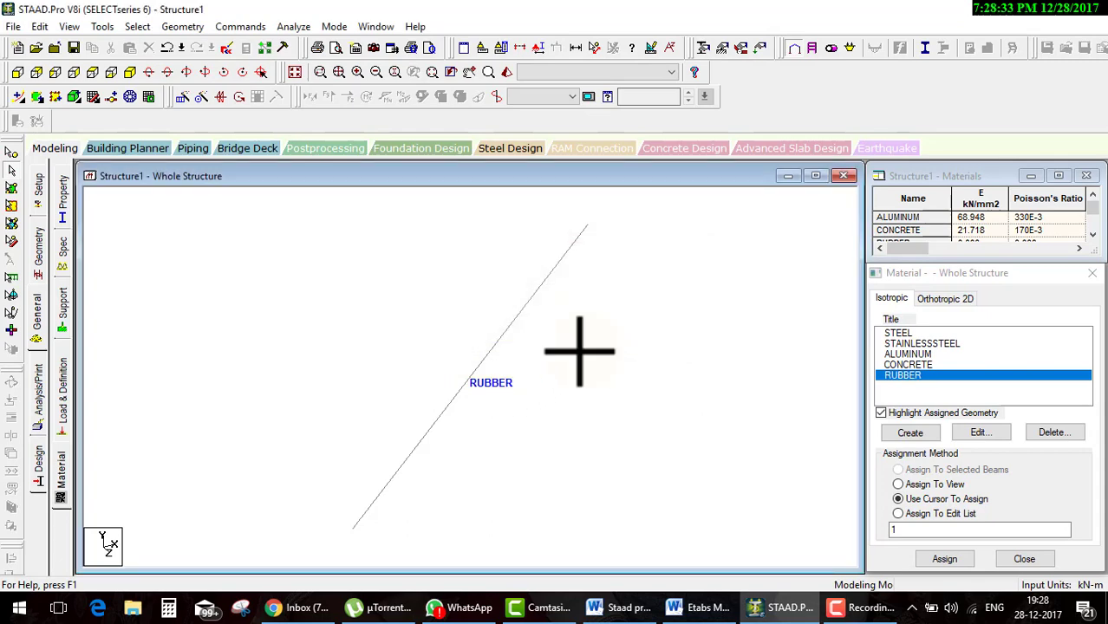
key("Delete")
left_click(574, 342)
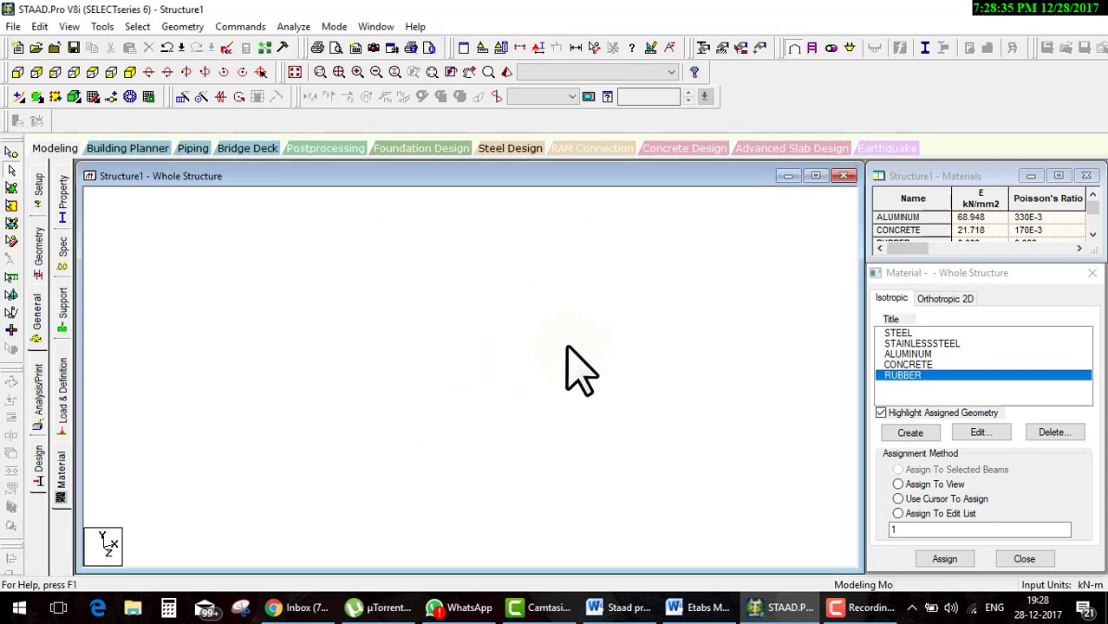
Try a grid beam from origin to far corner, close the snap grid, and show nodes.
left_click(95, 97)
left_click(352, 528)
left_click(587, 225)
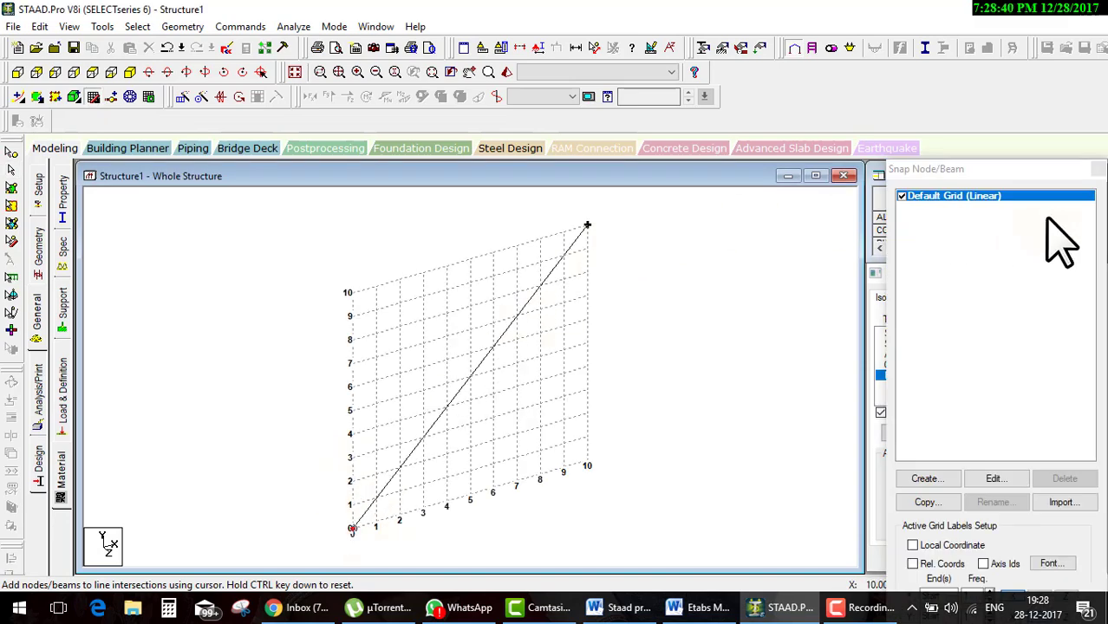
left_click(1099, 170)
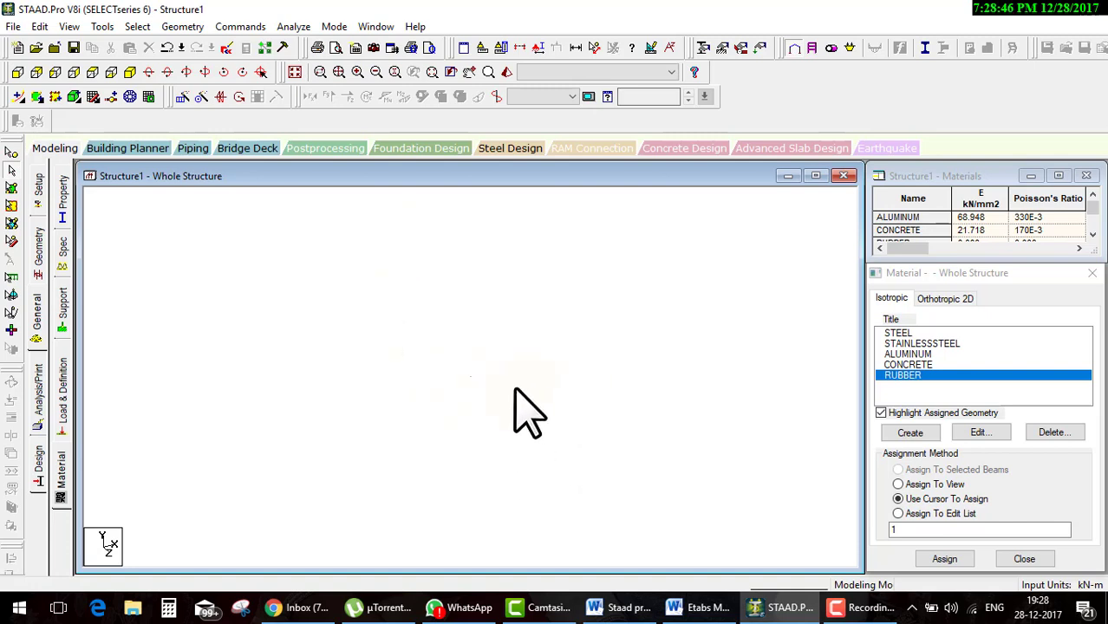
key("shift+k")
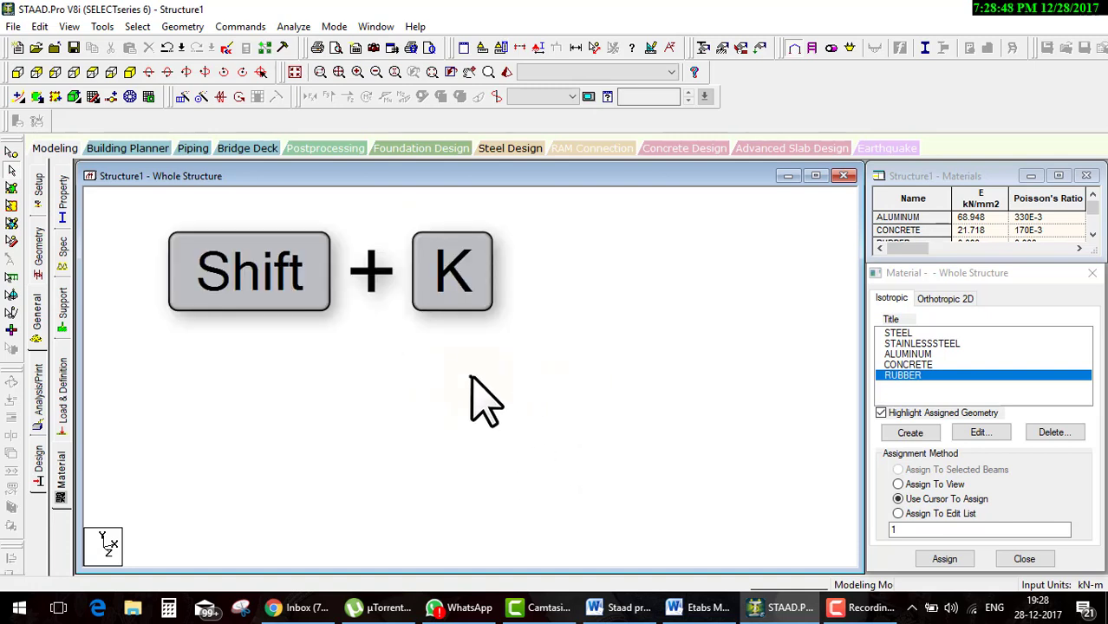
Repeat the single node 3 times along X, linking the steps with beams.
left_click(12, 154)
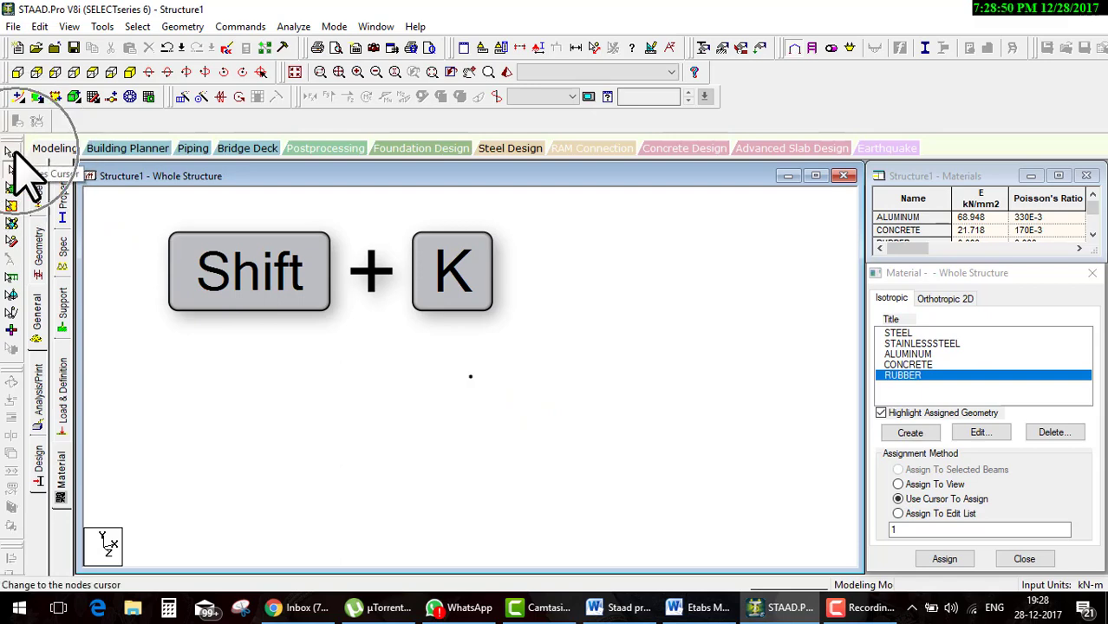
left_click_drag(428, 362, 548, 508)
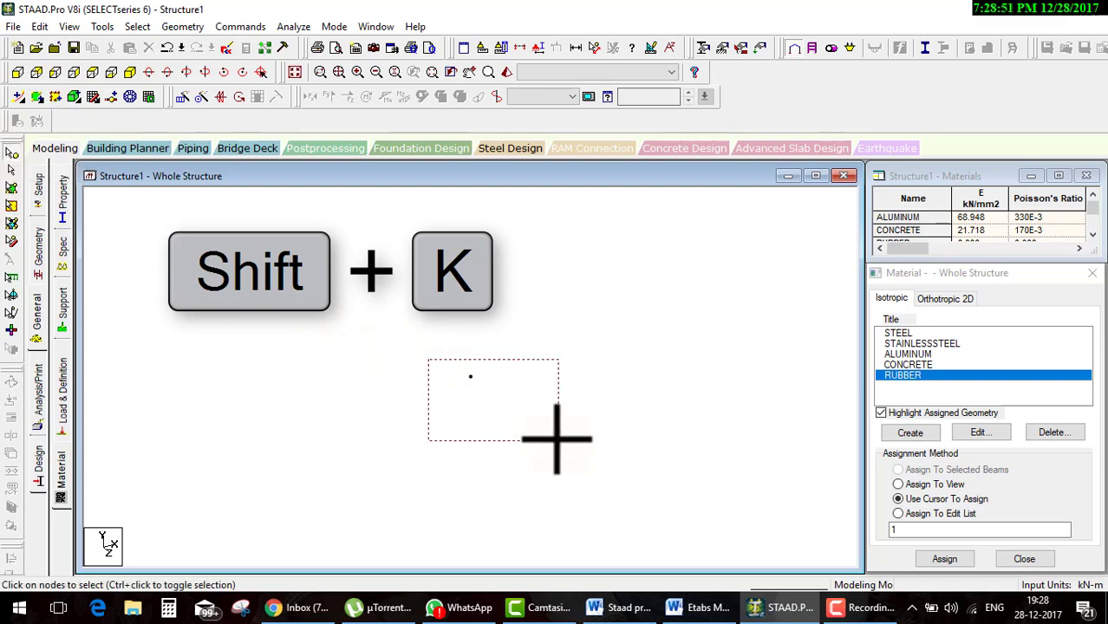
left_click(182, 96)
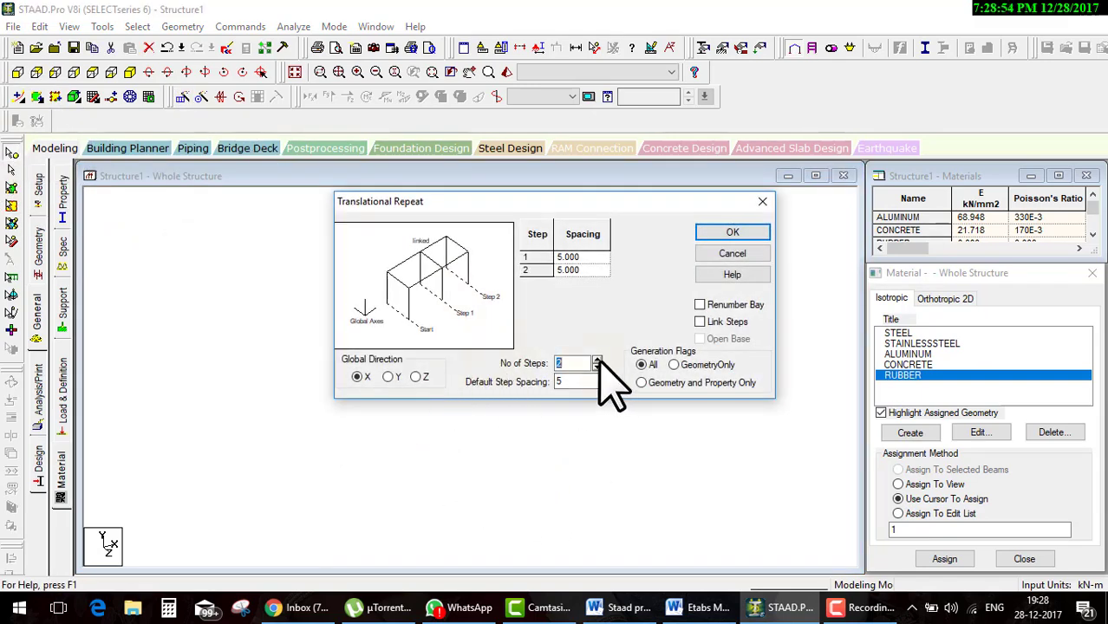
left_click(598, 359)
left_click(701, 321)
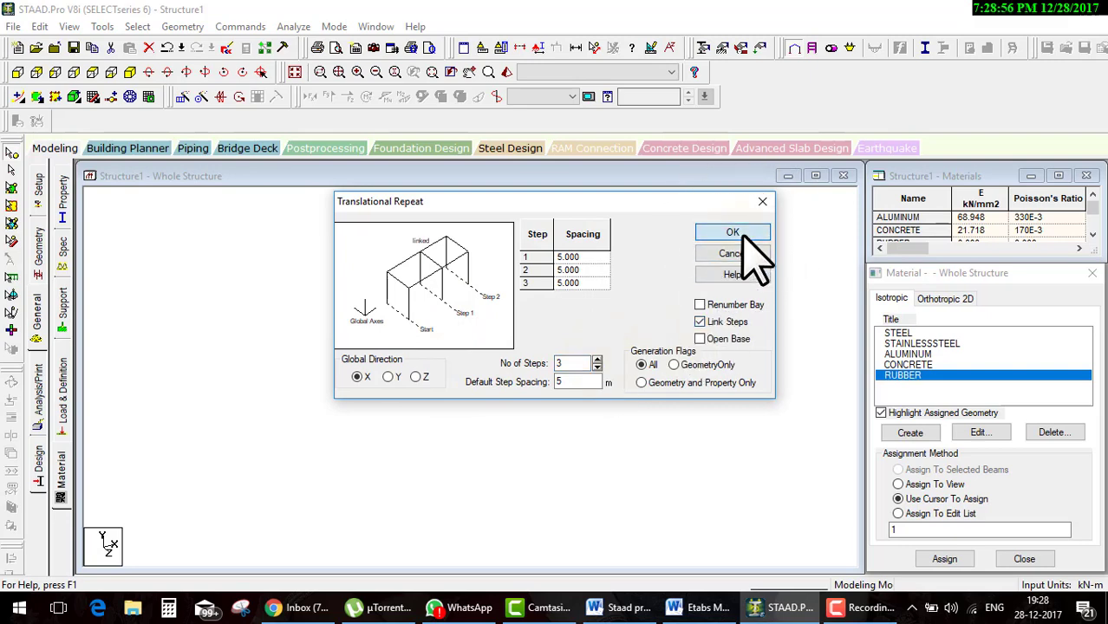
left_click(735, 233)
Repeat the whole beam line 6 times along Z with linked steps.
key("ctrl+a")
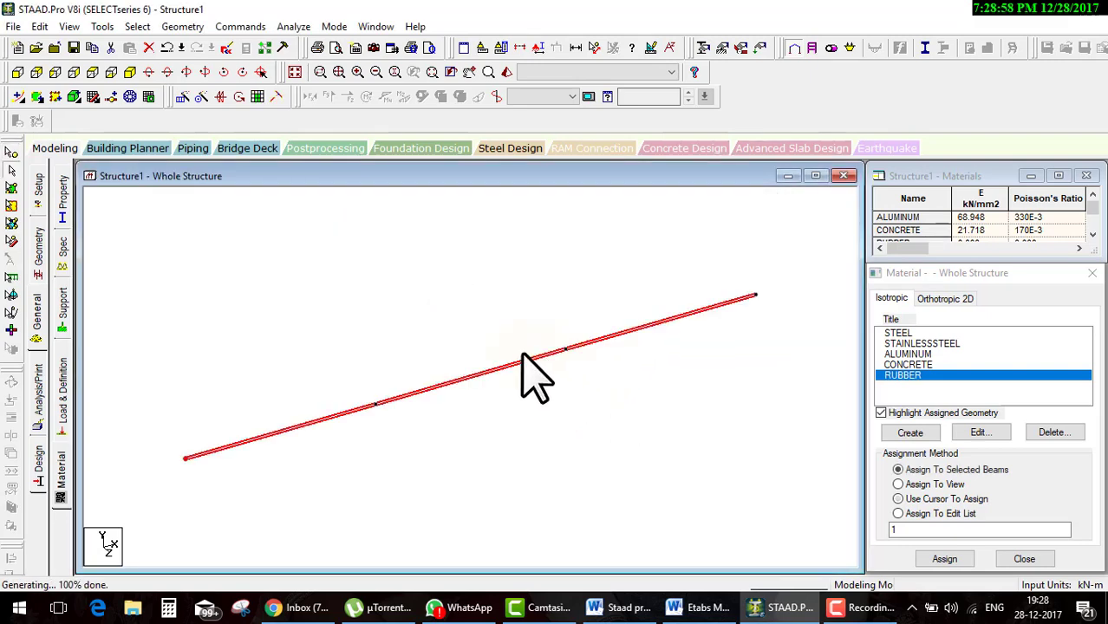
left_click(182, 96)
left_click(424, 376)
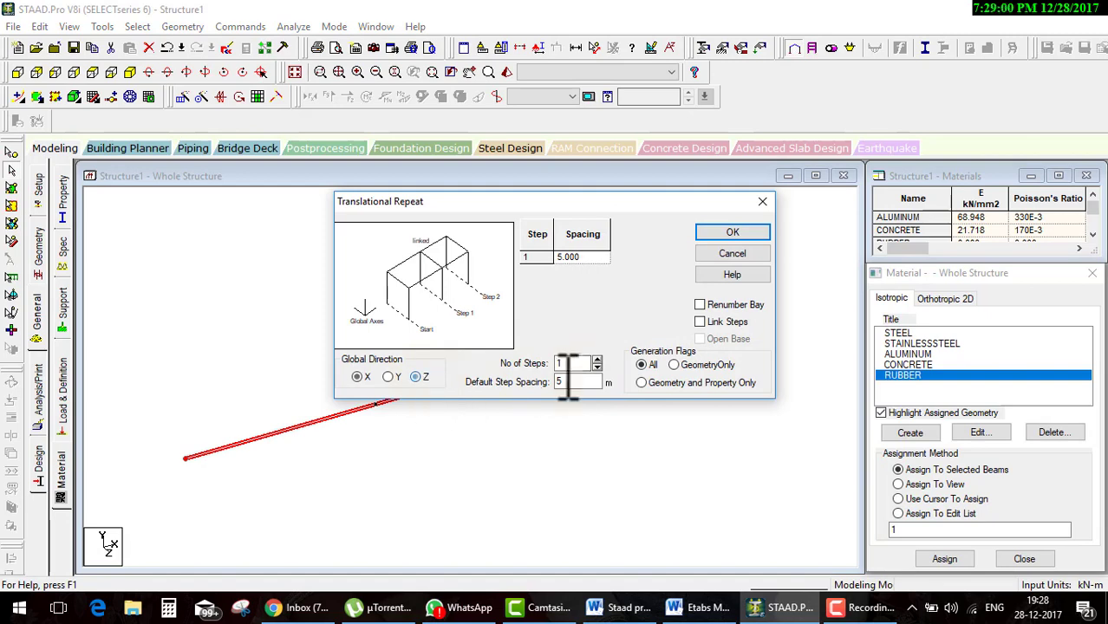
left_click(700, 322)
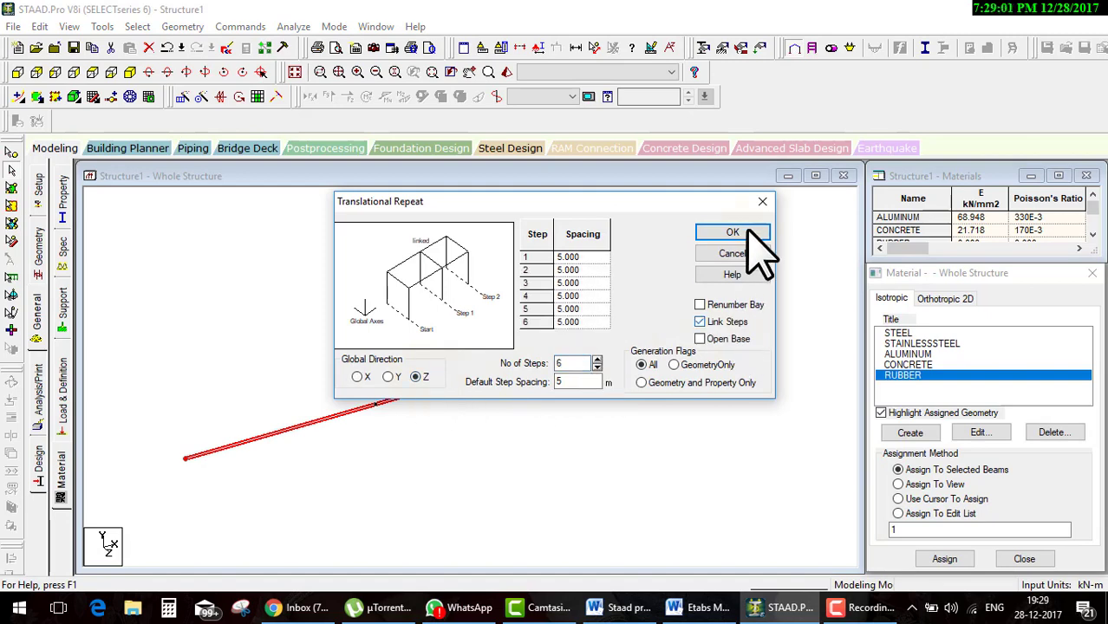
left_click(733, 232)
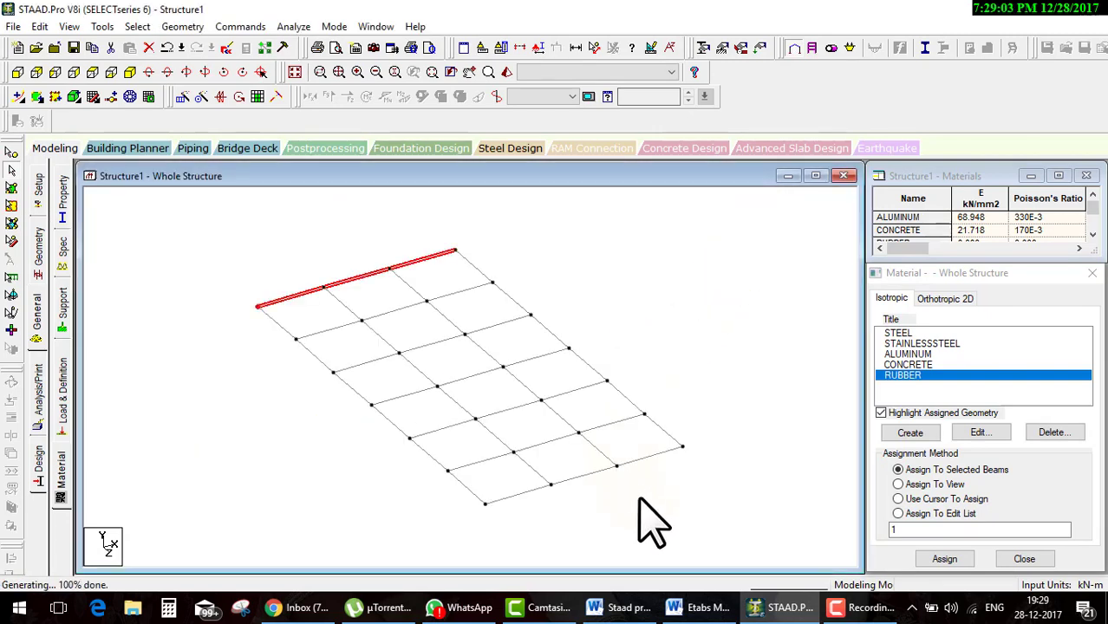
Stack the flat grid into 11 levels along Y at 3 m spacing.
left_click(183, 96)
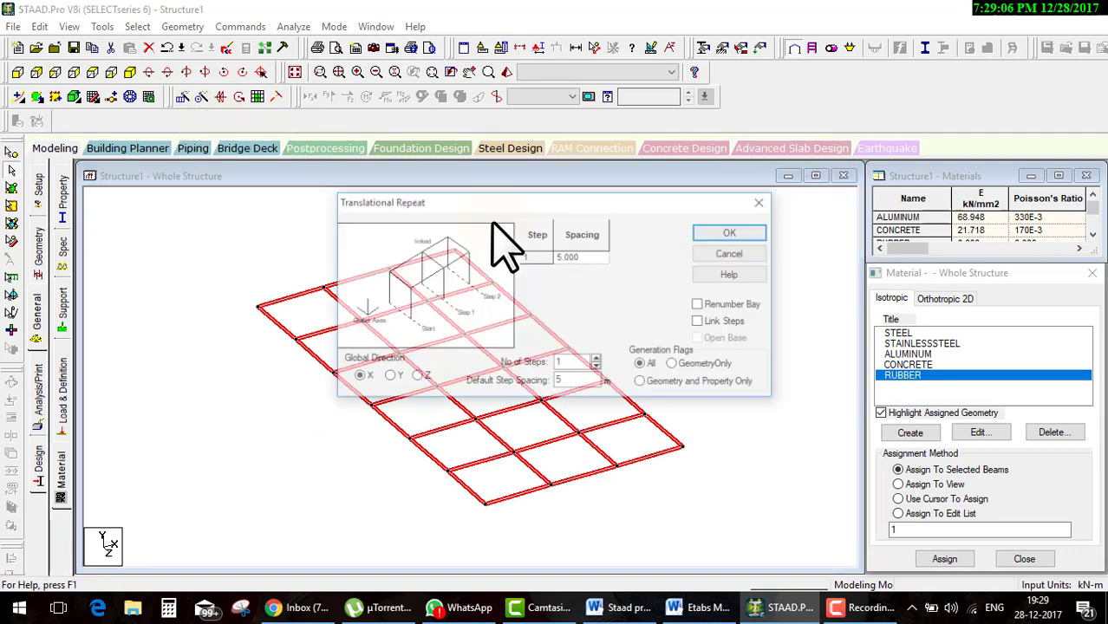
left_click(597, 363)
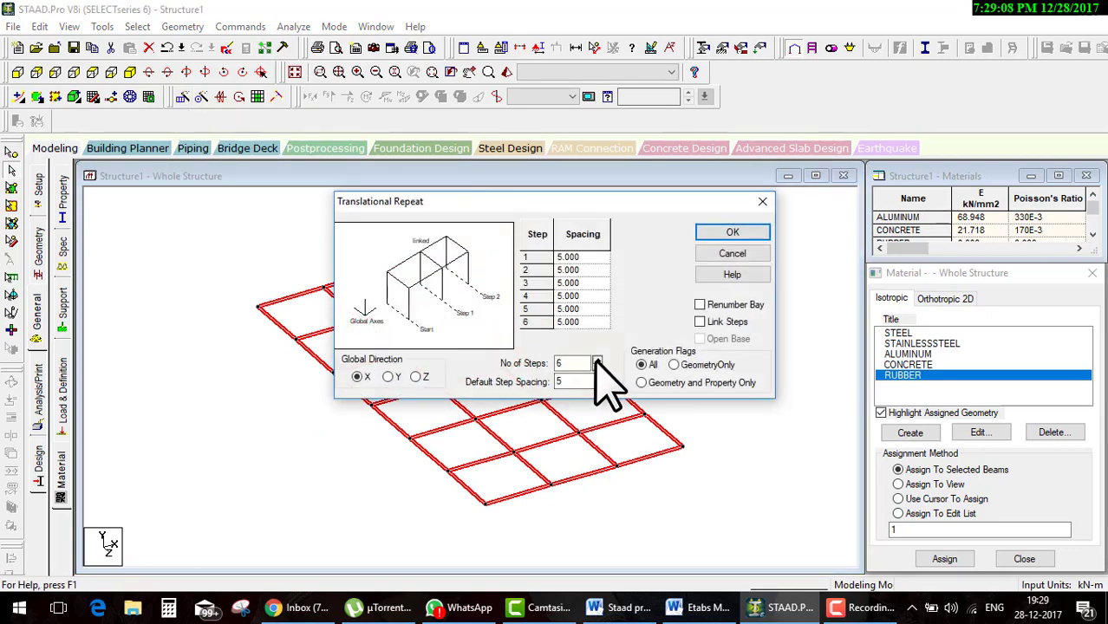
left_click(389, 377)
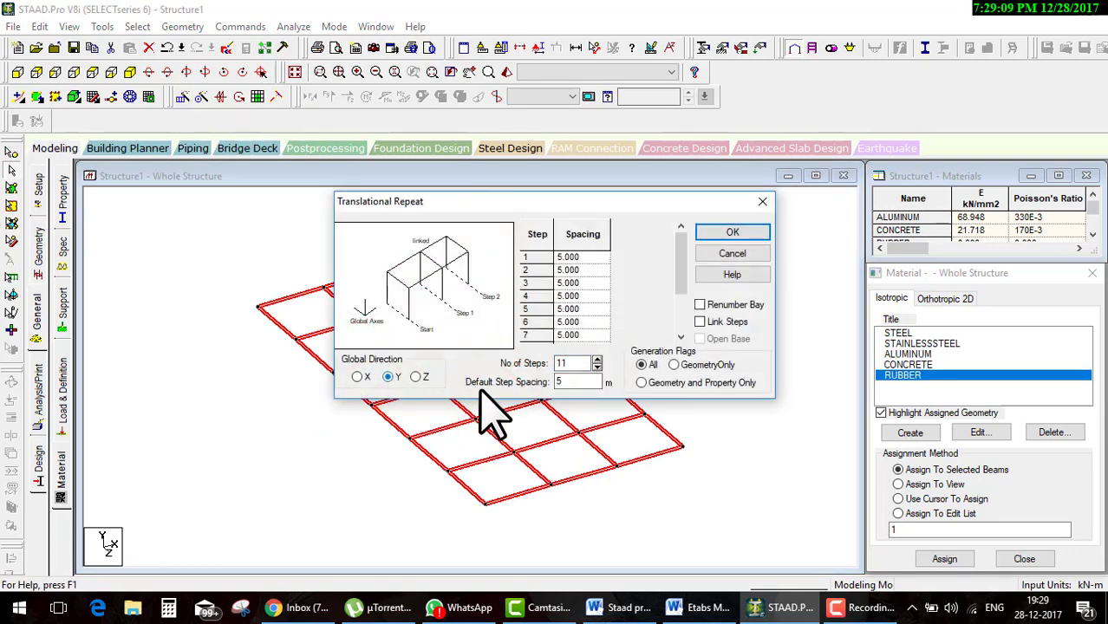
double_click(577, 381)
type("3")
left_click(733, 234)
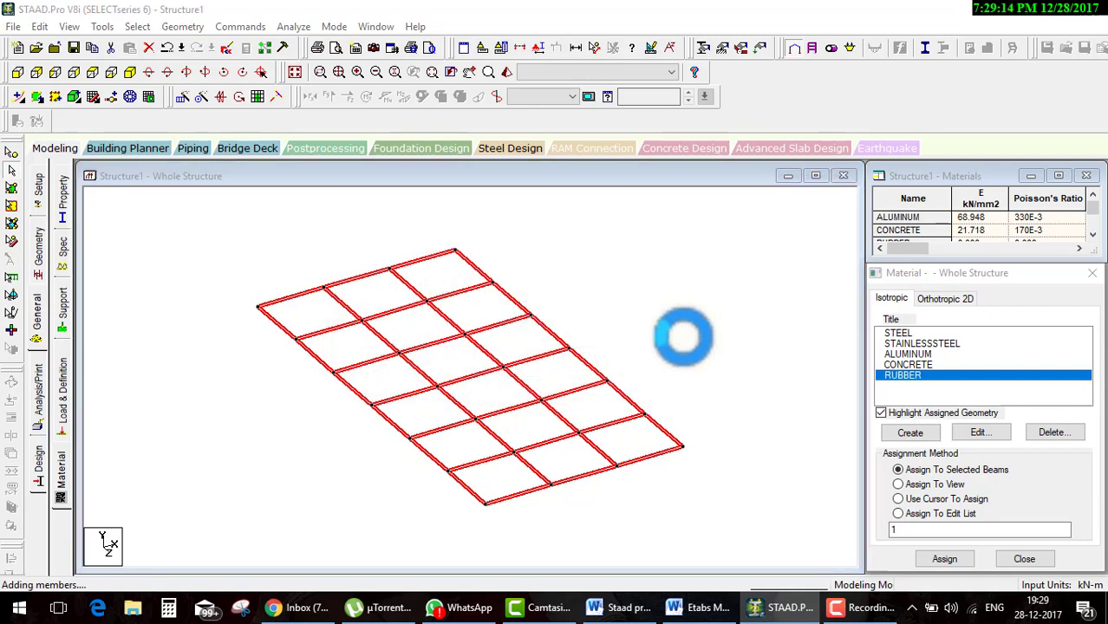
left_click(602, 409)
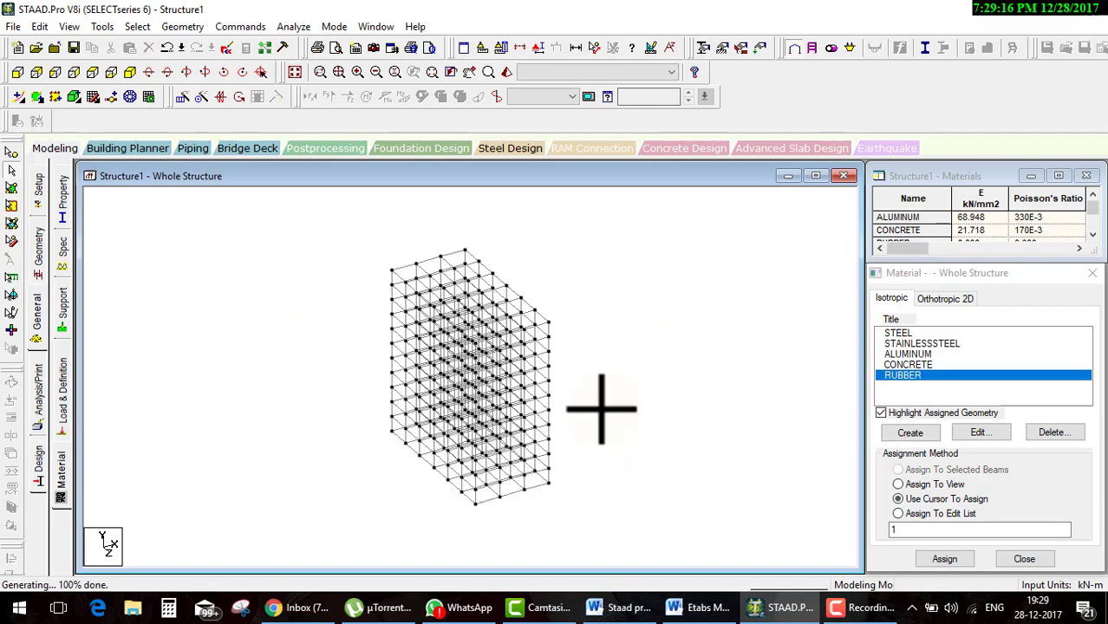
key("Right")
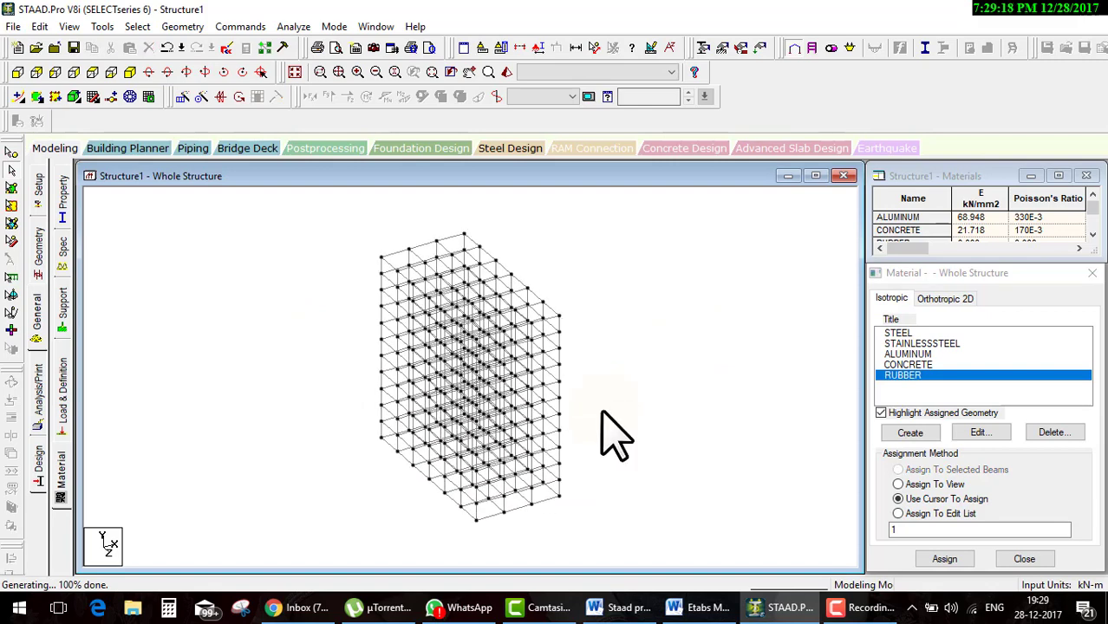
Show the middle beams of the mesh alone in a new view, then restore the whole structure.
left_click(18, 75)
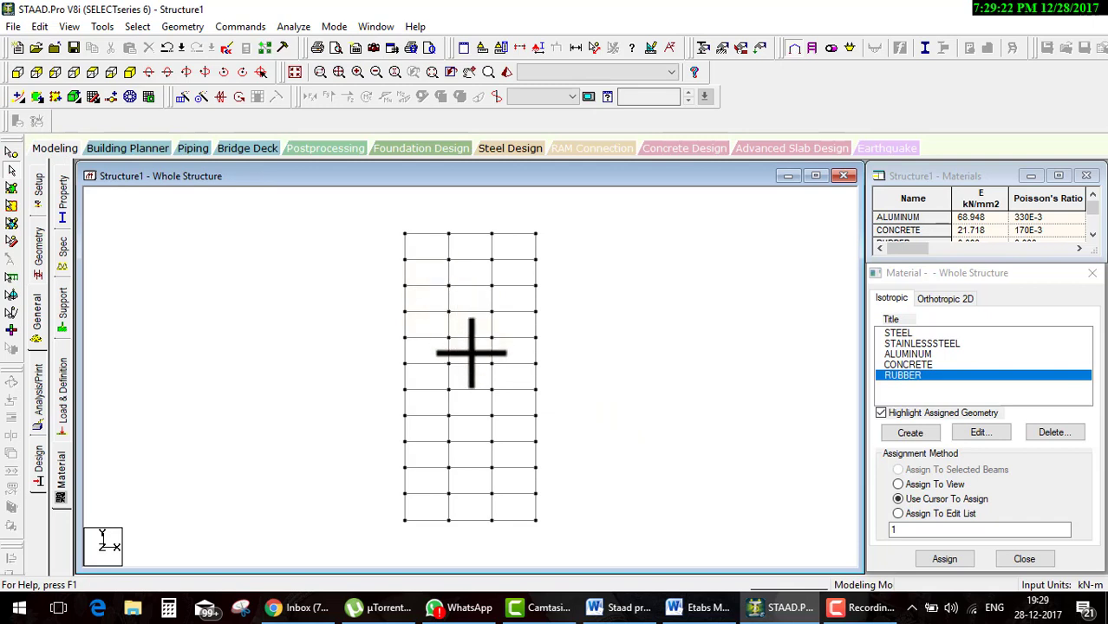
left_click_drag(434, 277, 496, 371)
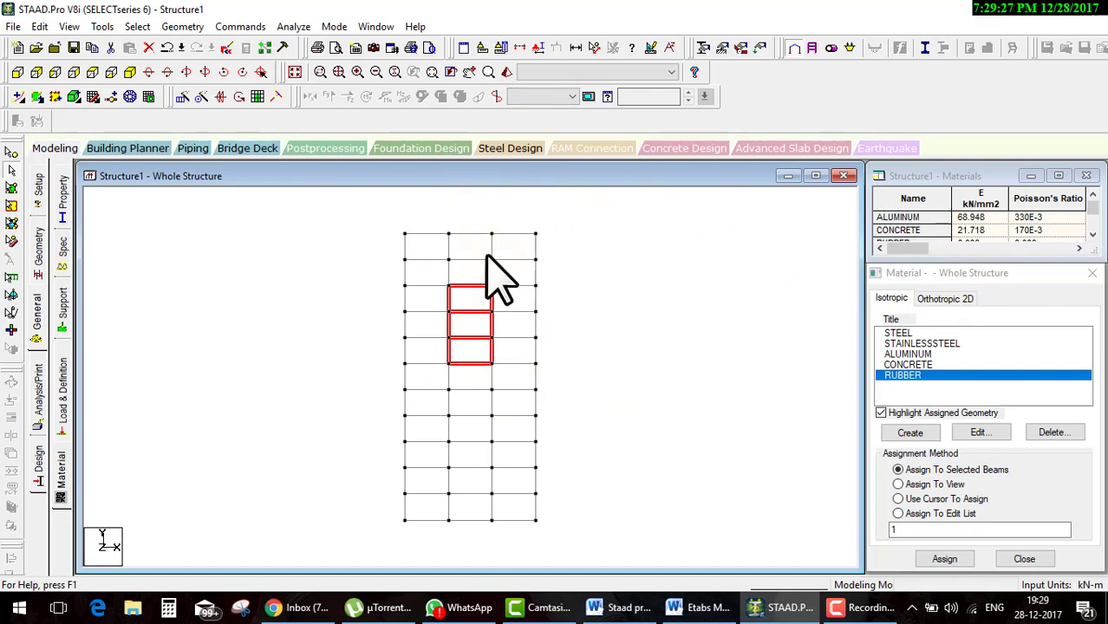
left_click(130, 72)
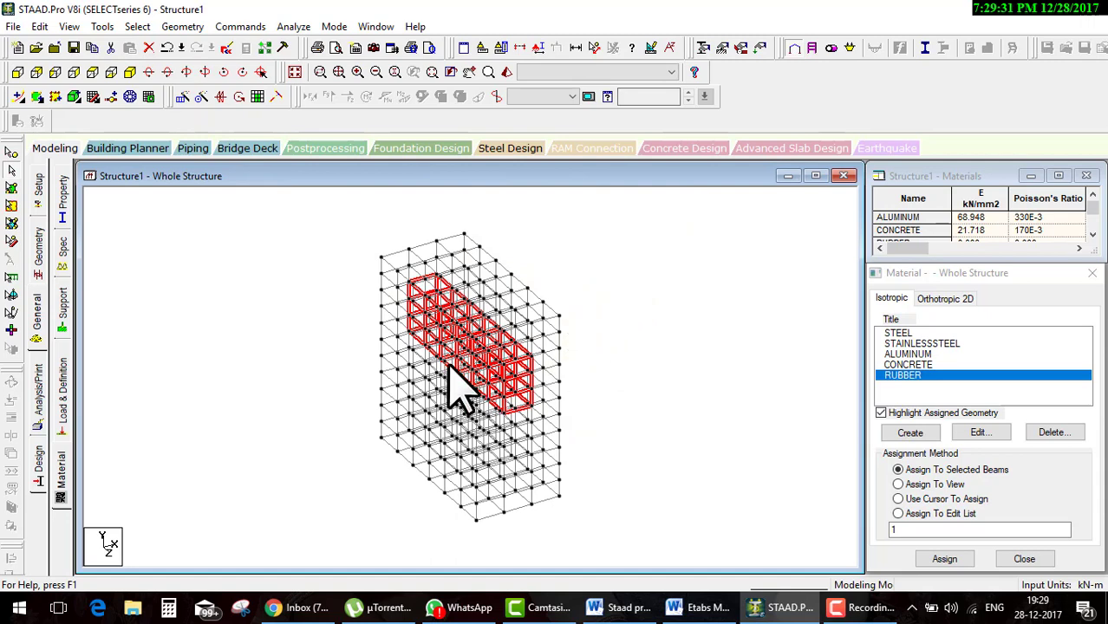
right_click(662, 305)
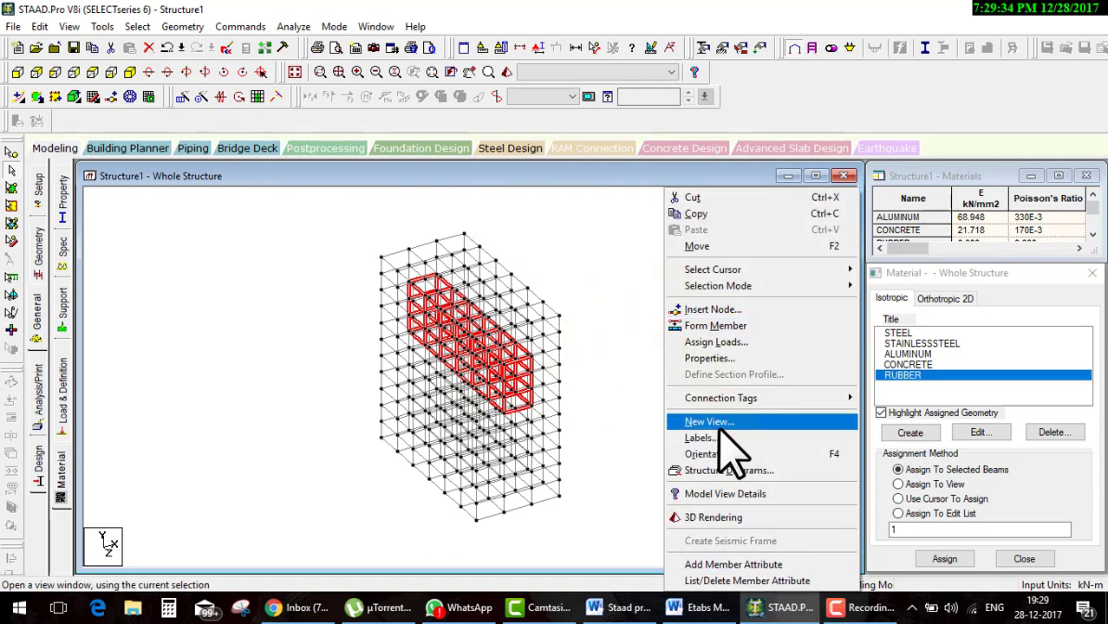
left_click(710, 422)
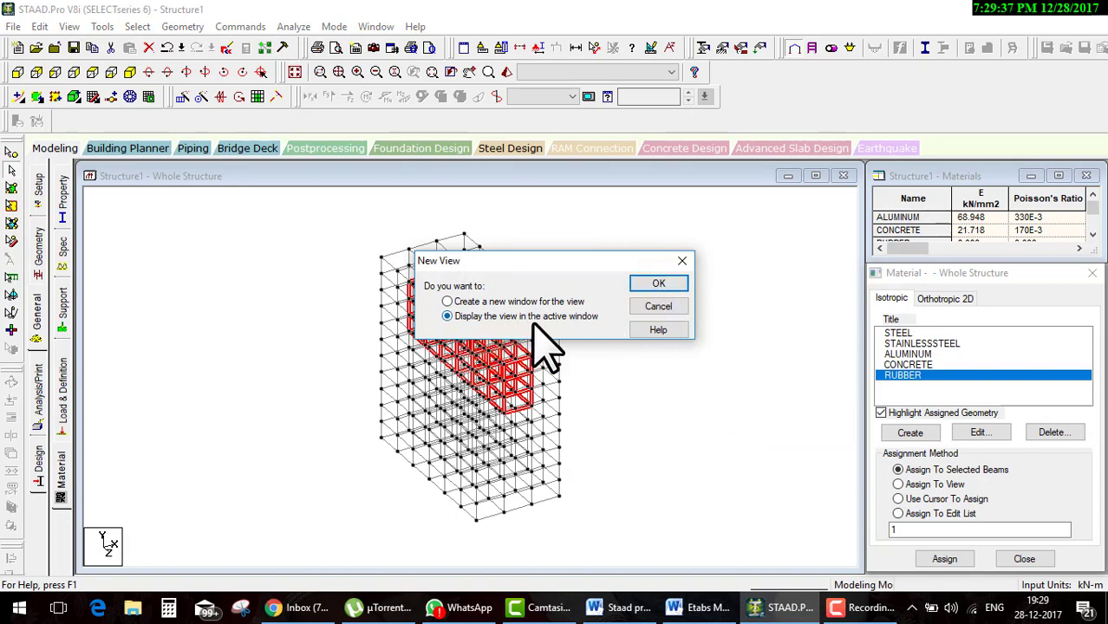
left_click(652, 287)
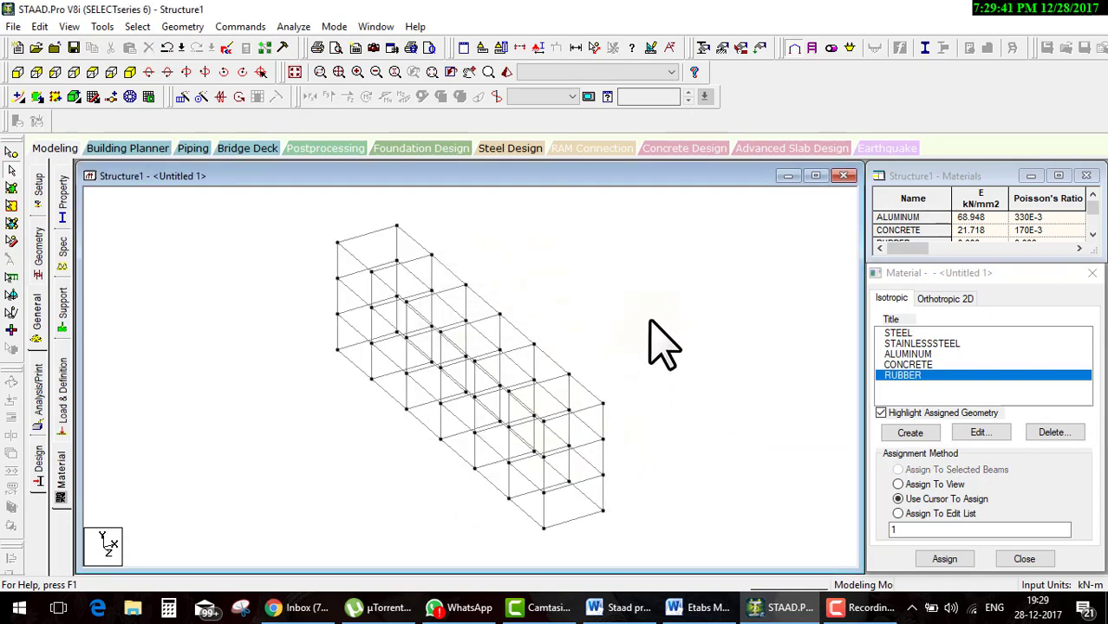
left_click(295, 75)
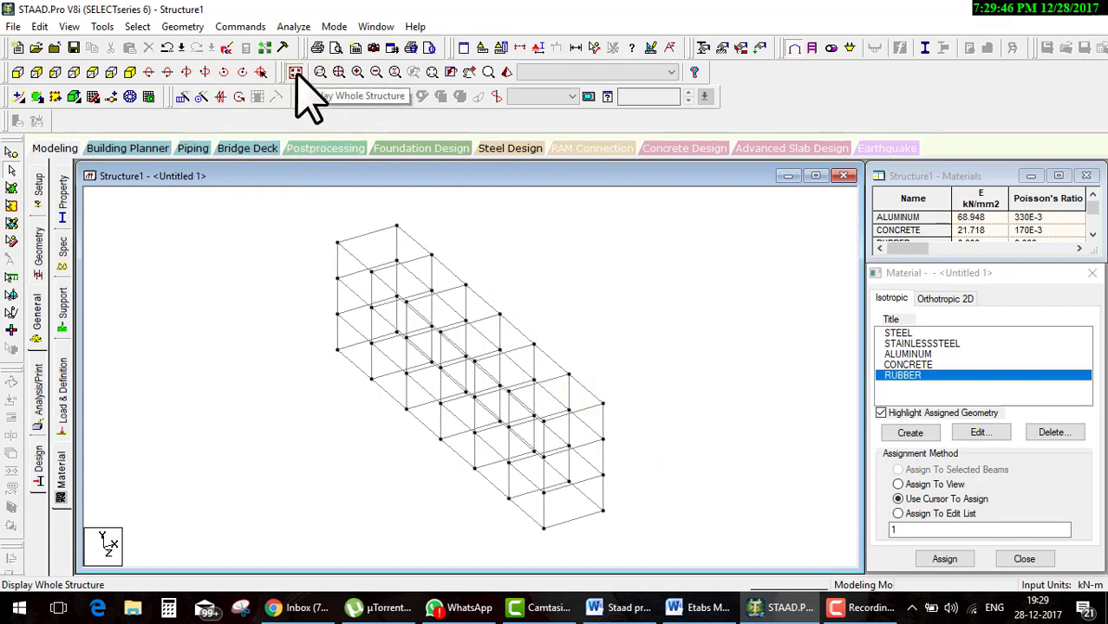
Show the top floor beam grid alone in a new view, then display the whole structure.
left_click(17, 72)
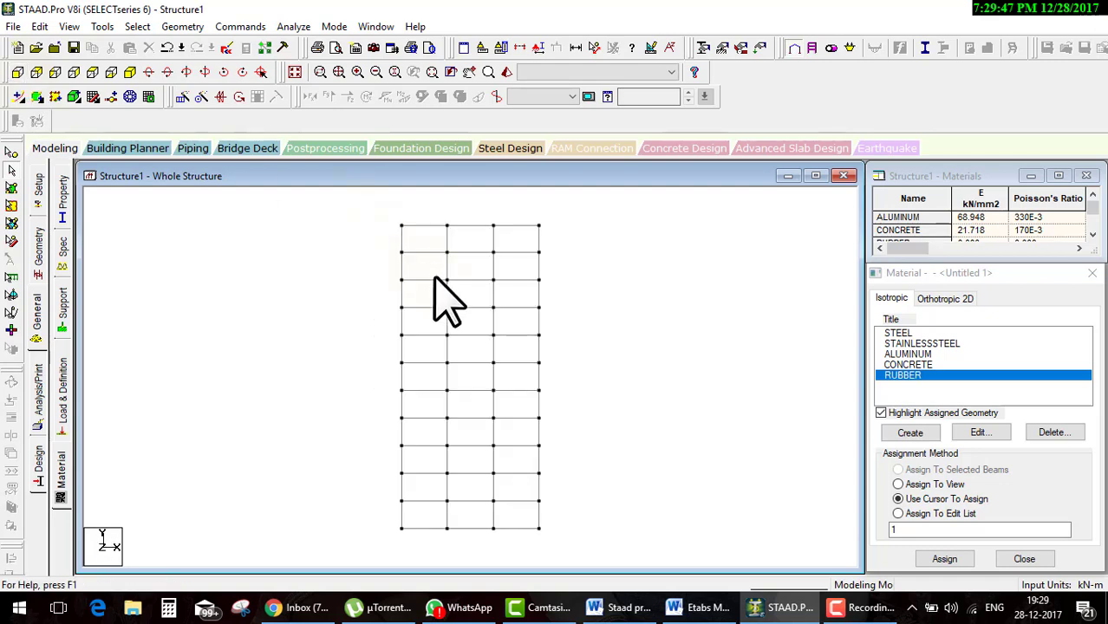
left_click_drag(392, 275, 551, 294)
left_click(130, 74)
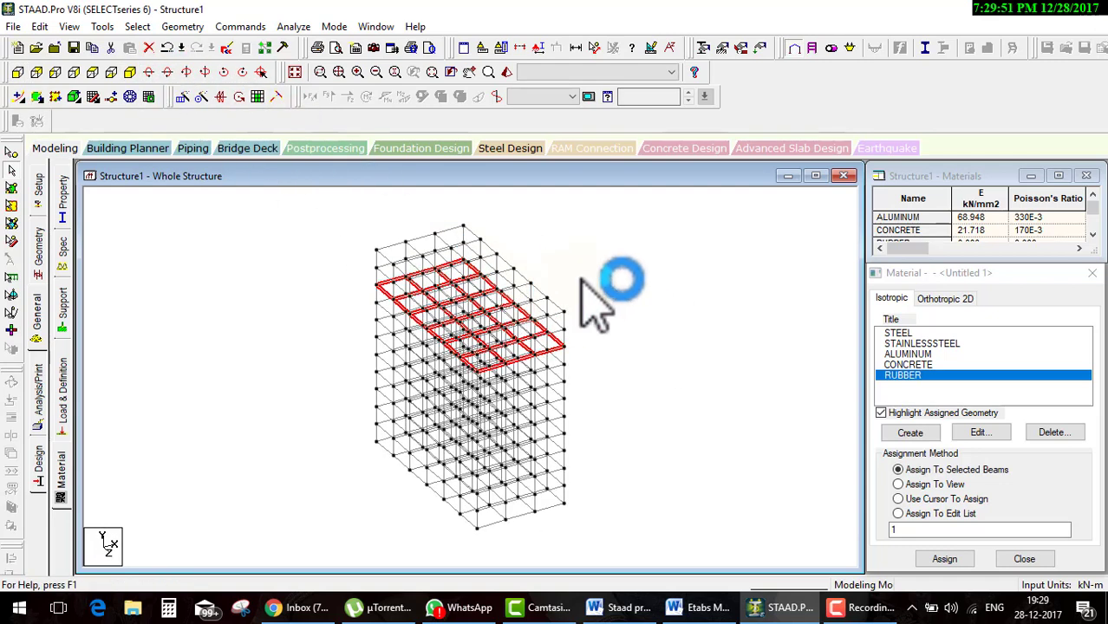
right_click(611, 252)
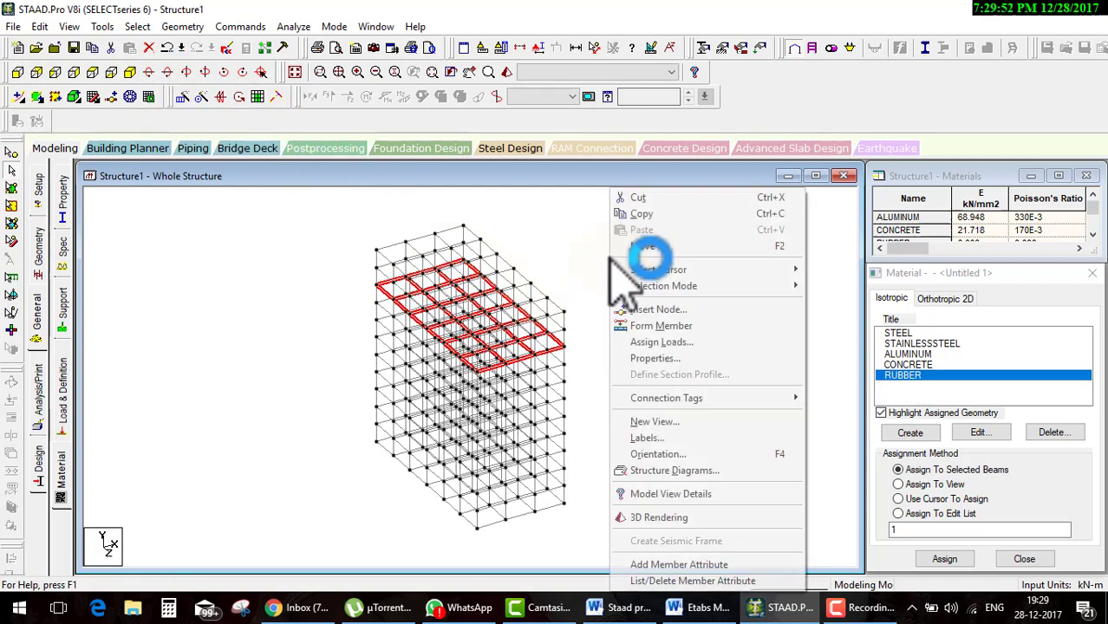
left_click(699, 422)
left_click(676, 281)
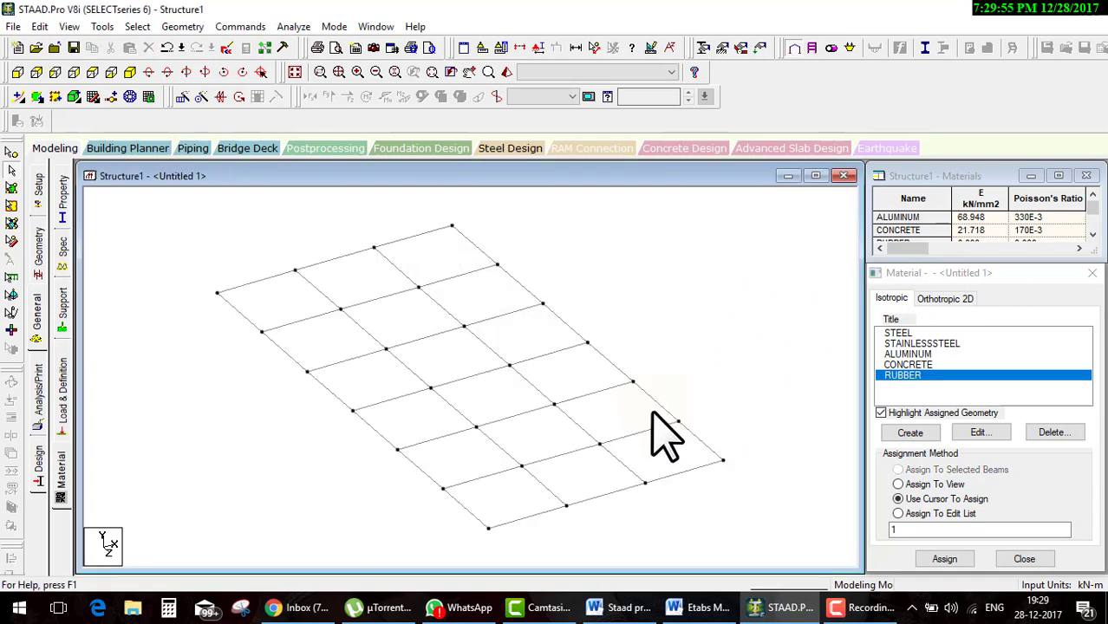
left_click(295, 73)
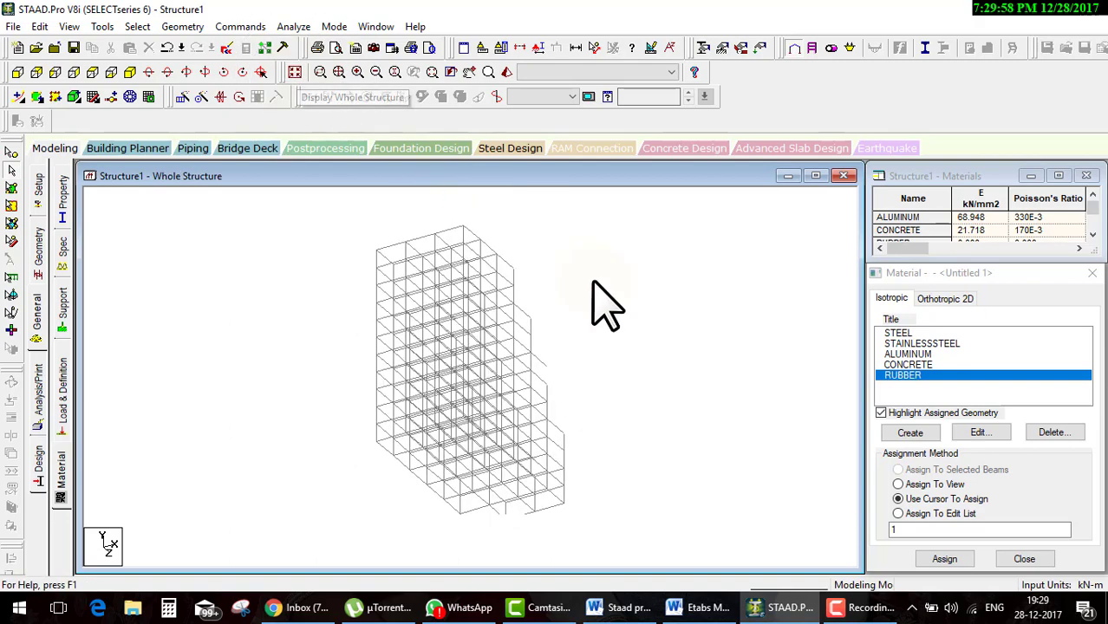
Select the middle bay column of beams, then cancel the first group naming attempt.
left_click(17, 73)
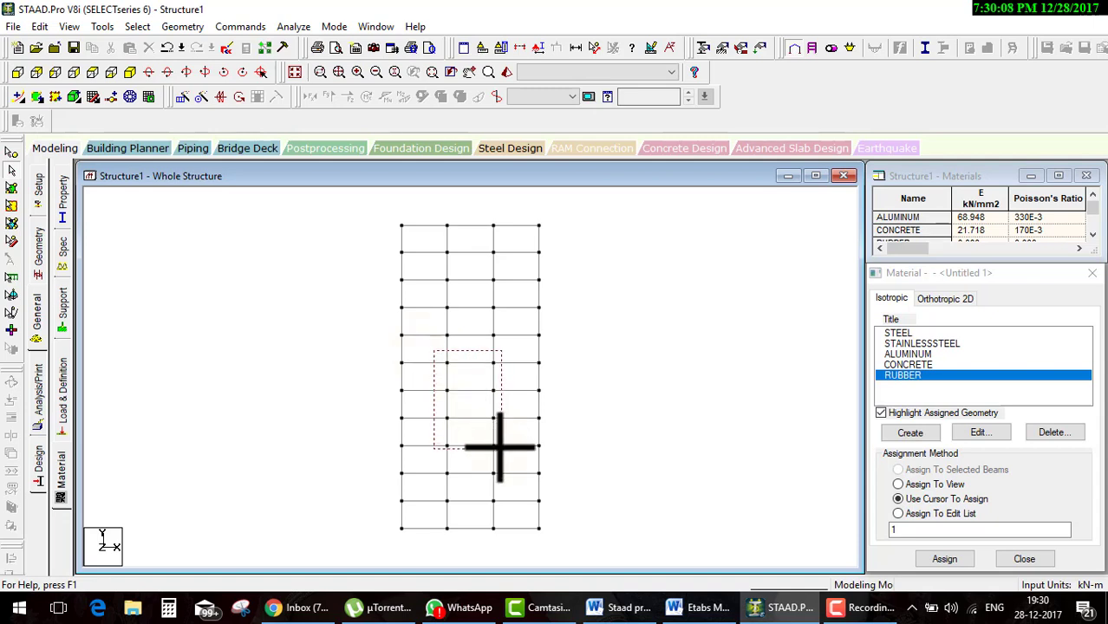
left_click_drag(462, 394, 499, 451)
left_click_drag(436, 273, 511, 477)
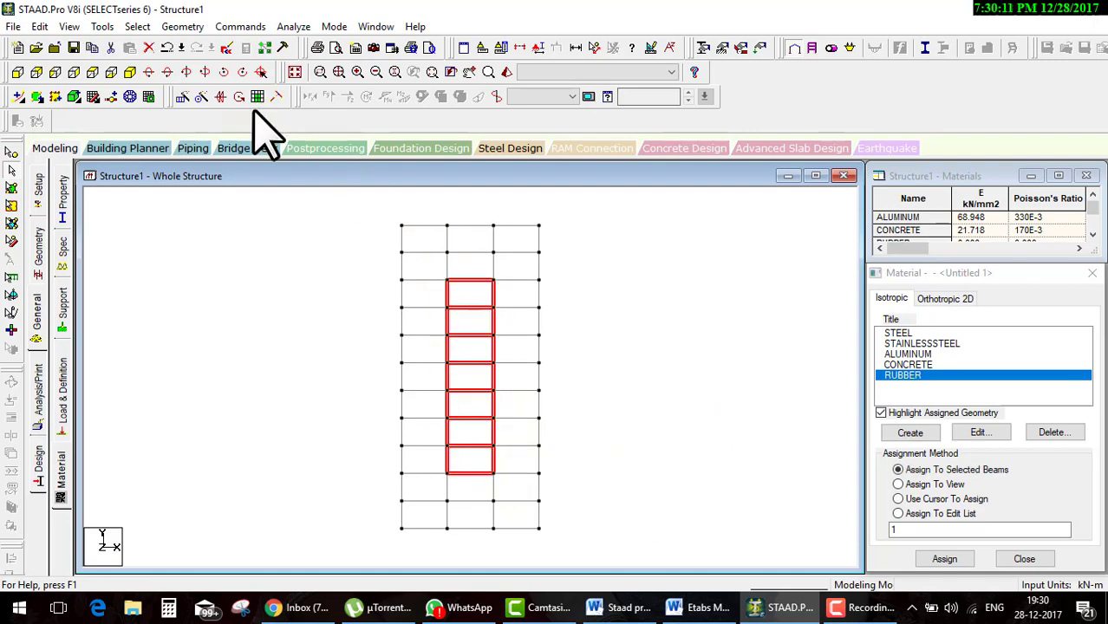
left_click(130, 72)
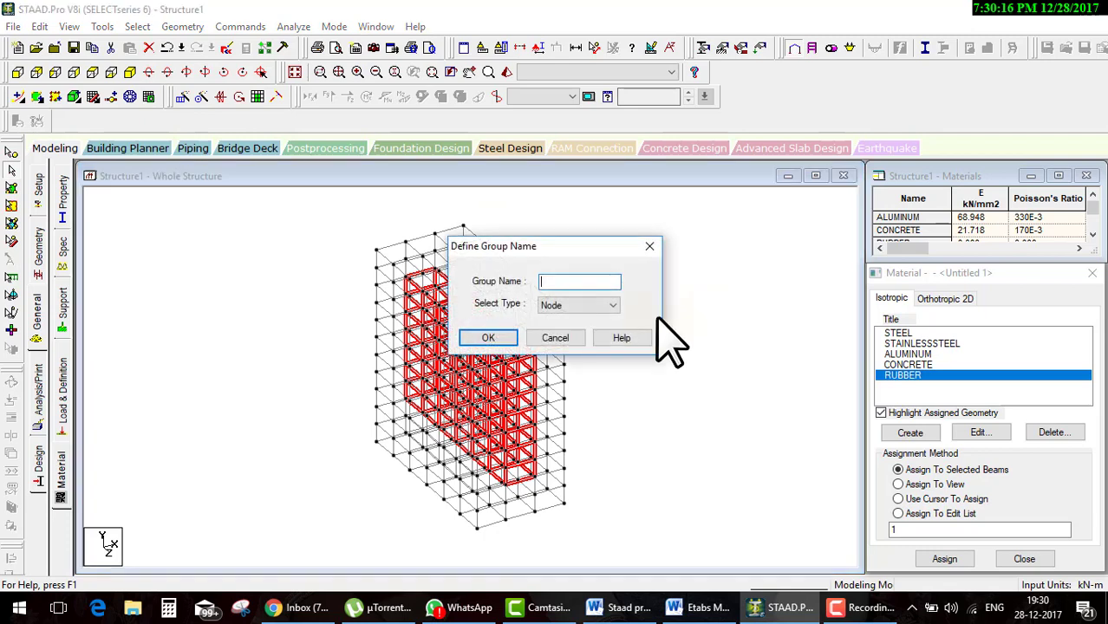
left_click_drag(484, 248, 111, 205)
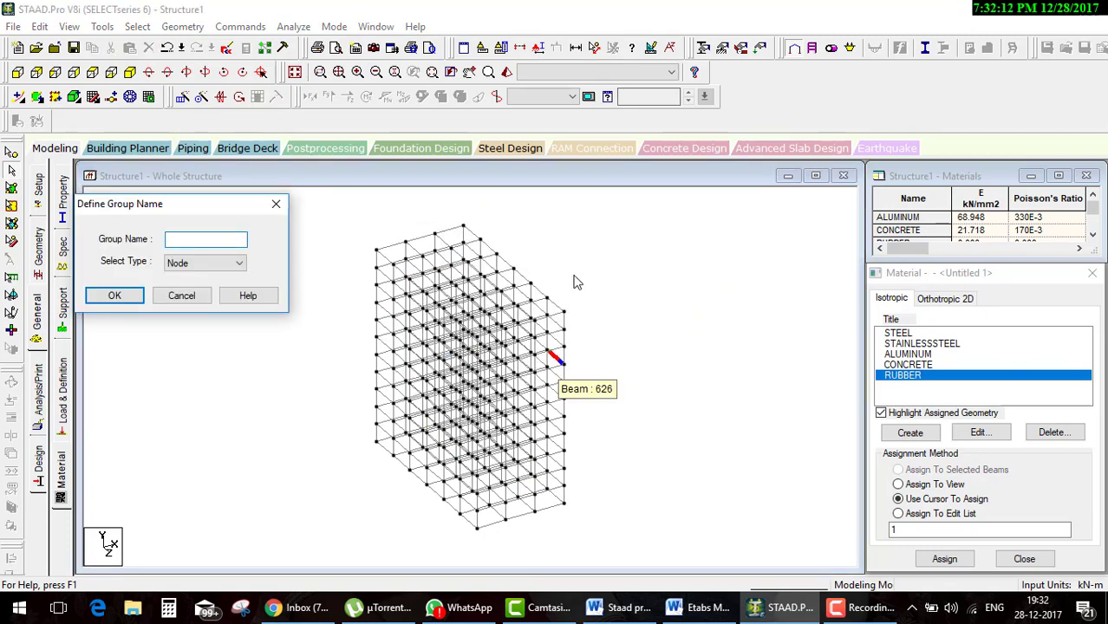
left_click(275, 204)
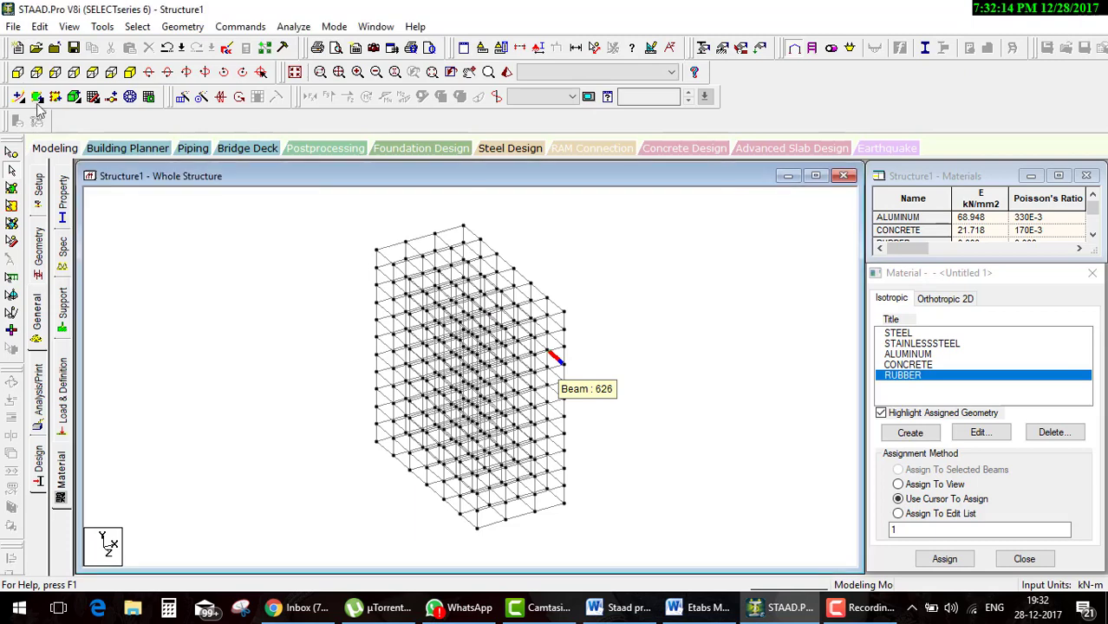
Reselect the middle bay beams and assign them to new beam group INNERPART.
left_click(20, 76)
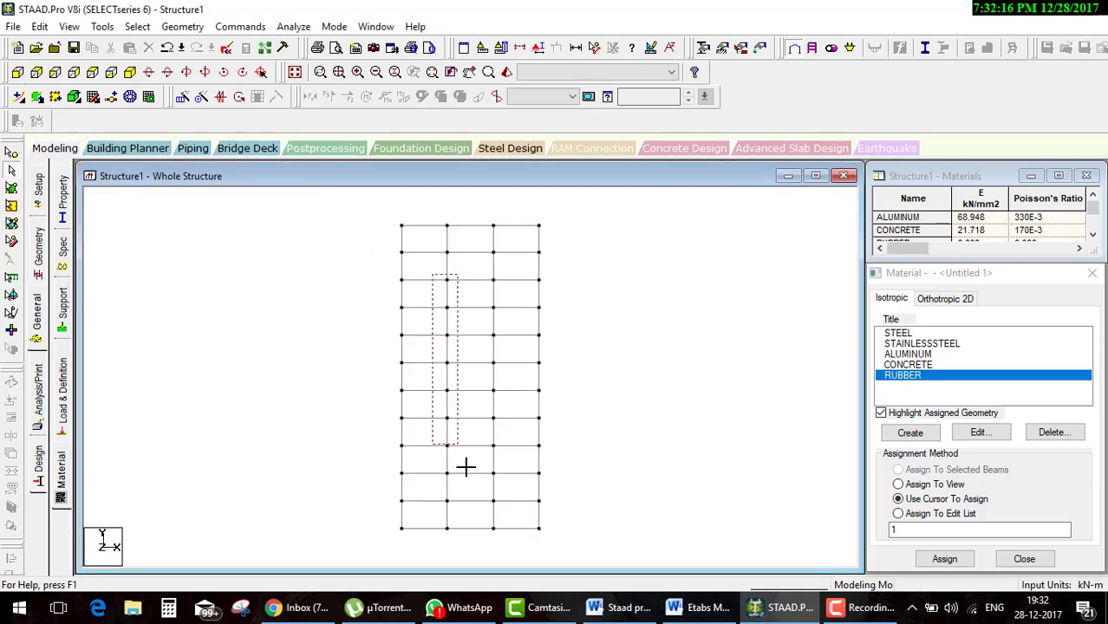
left_click_drag(434, 277, 501, 482)
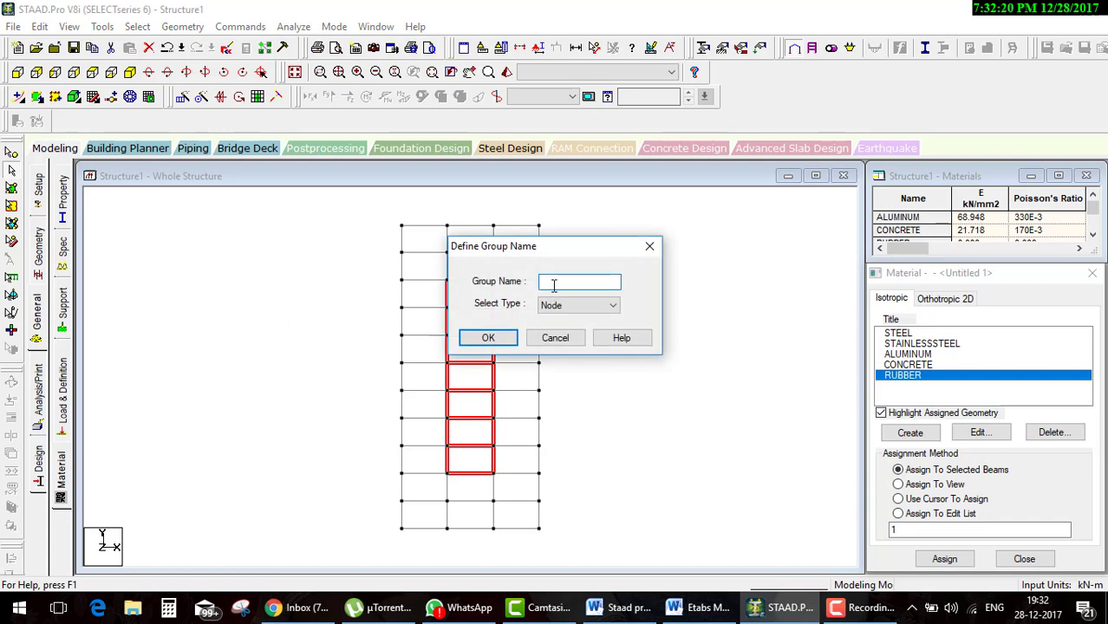
type("inerpart")
left_click(555, 314)
left_click(555, 314)
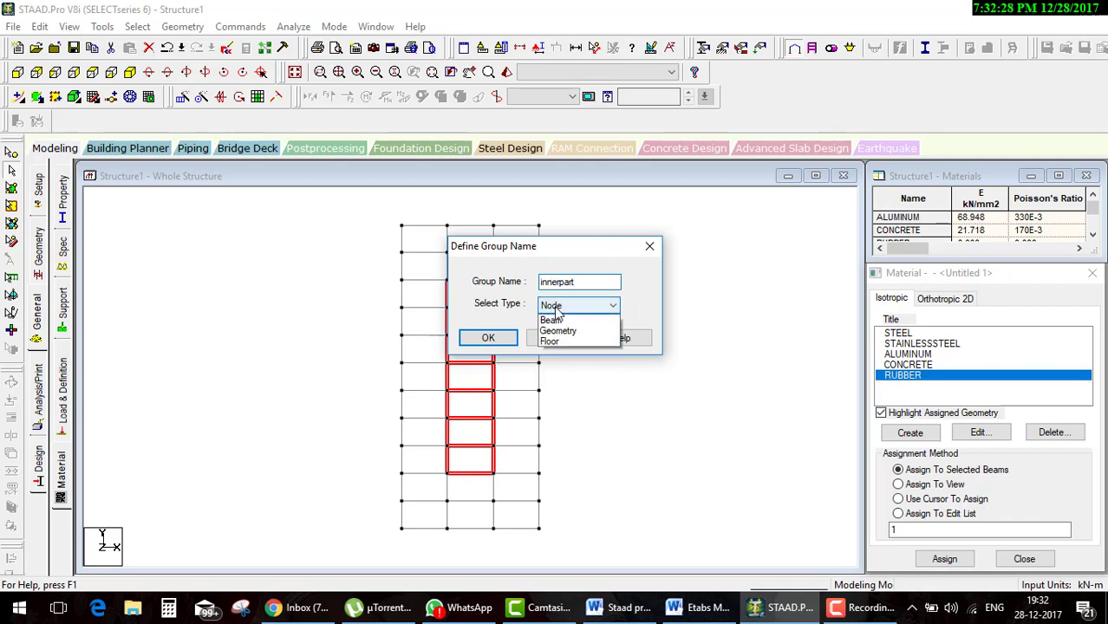
left_click(553, 328)
left_click(489, 339)
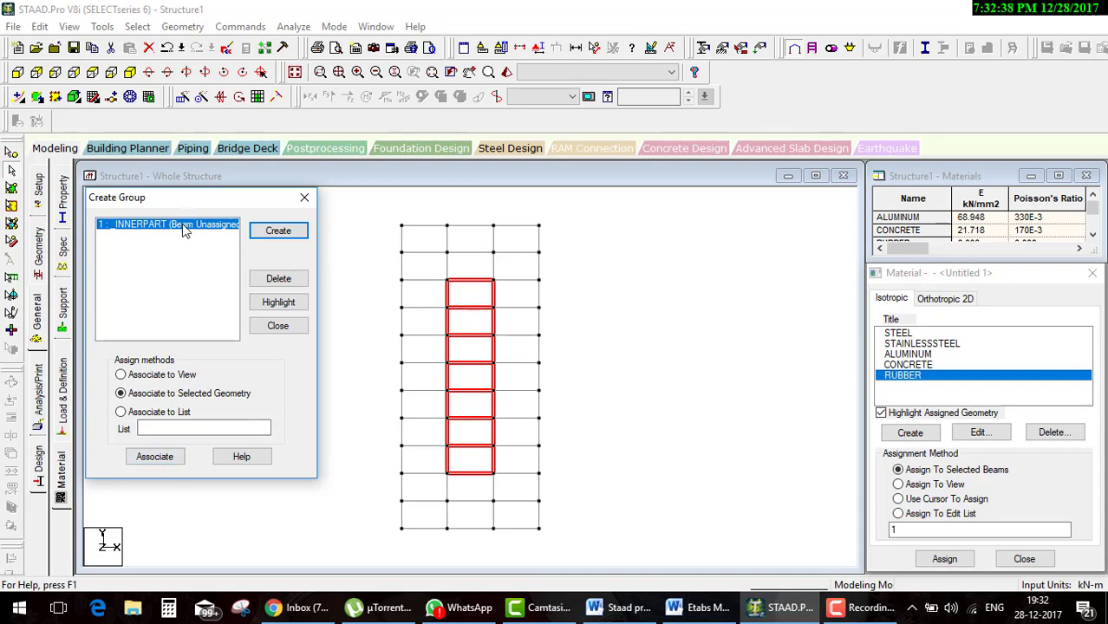
left_click(161, 457)
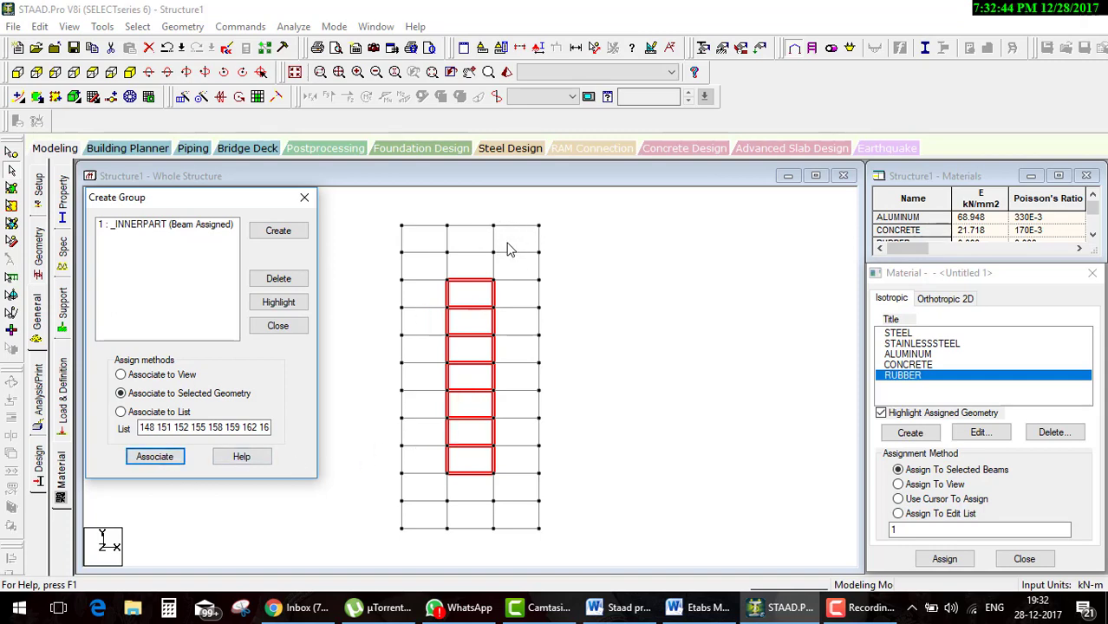
Create beam group RIGHT, assign the top-right corner beams to it, and close the window.
left_click(289, 239)
type("right")
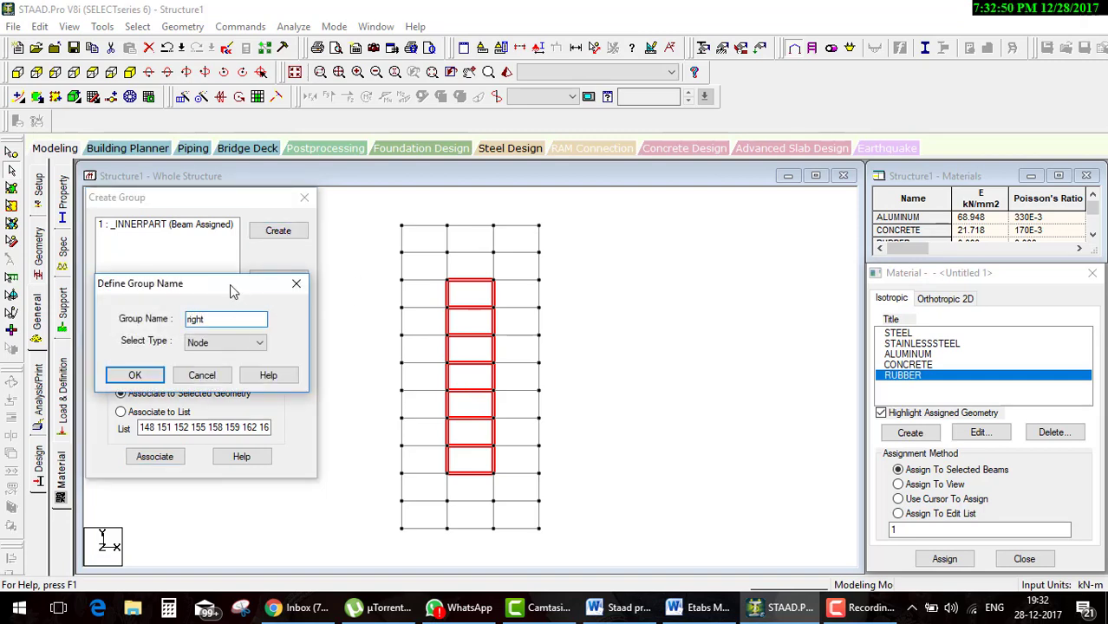
left_click(233, 347)
left_click(200, 369)
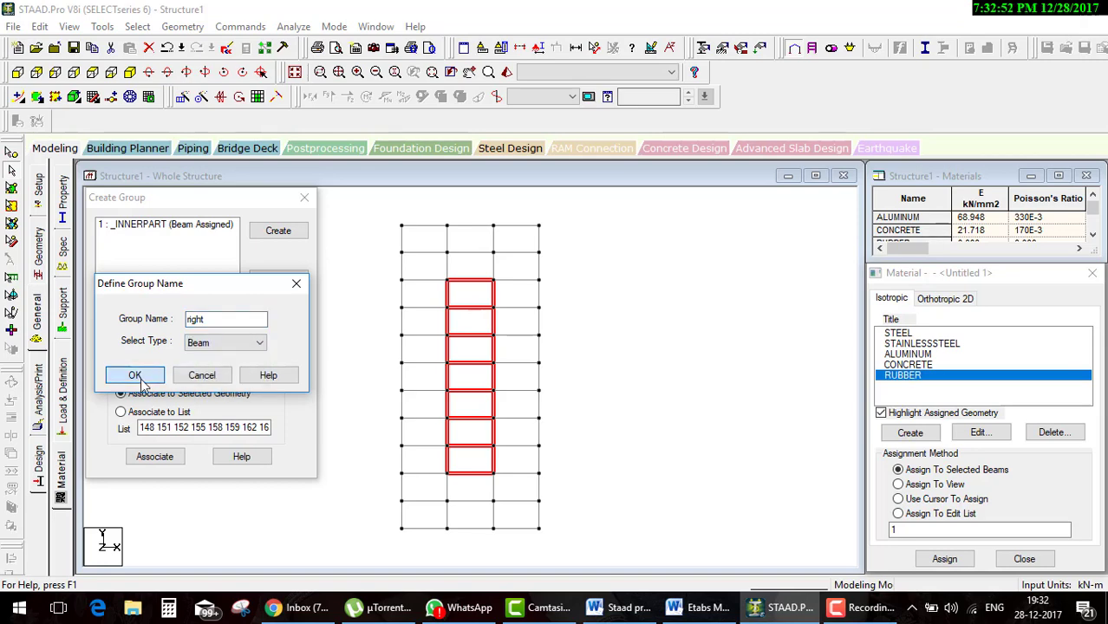
left_click(134, 374)
left_click(537, 231)
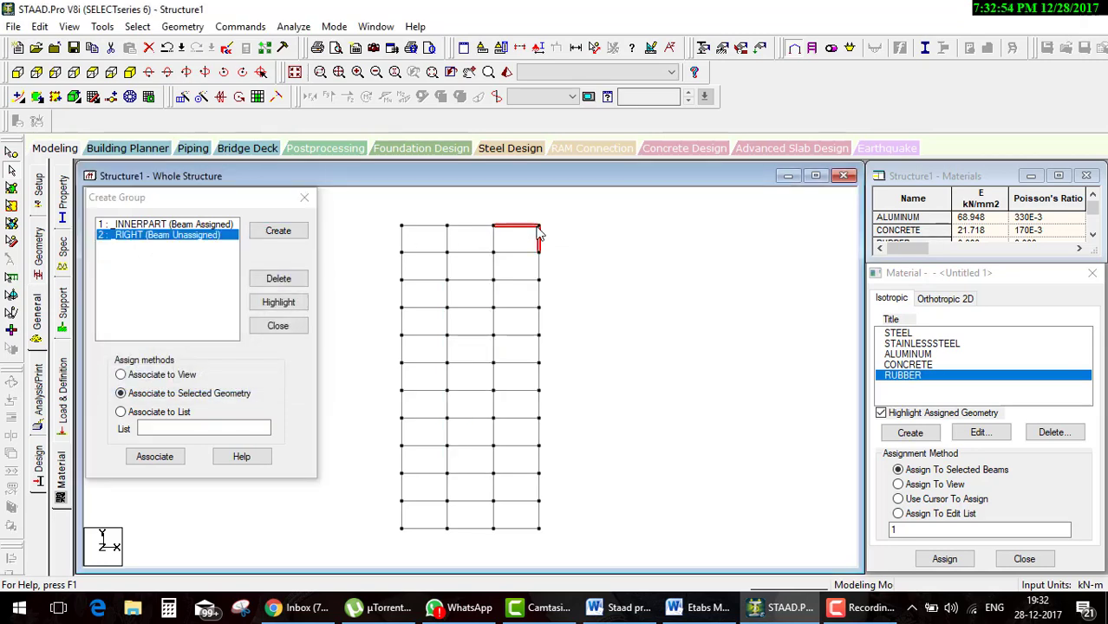
left_click(162, 458)
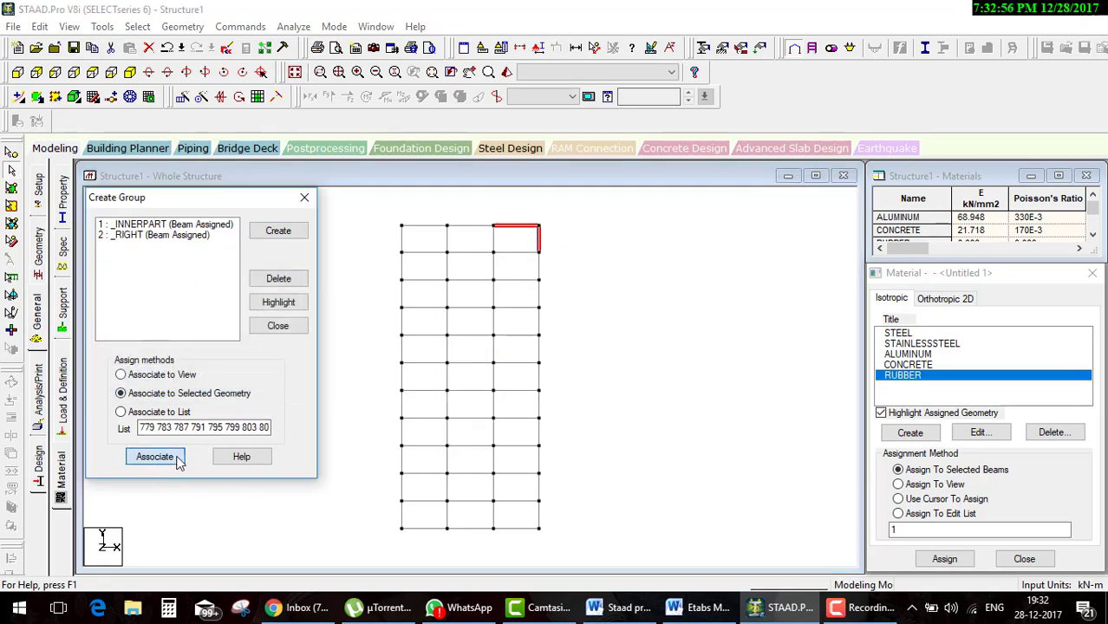
left_click(277, 326)
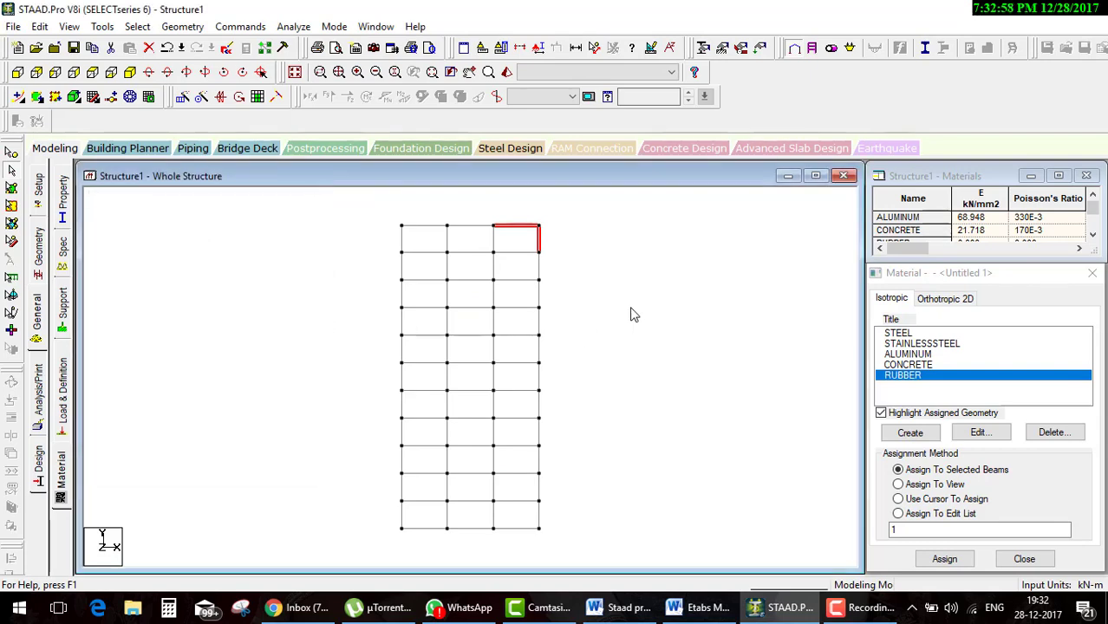
left_click(131, 72)
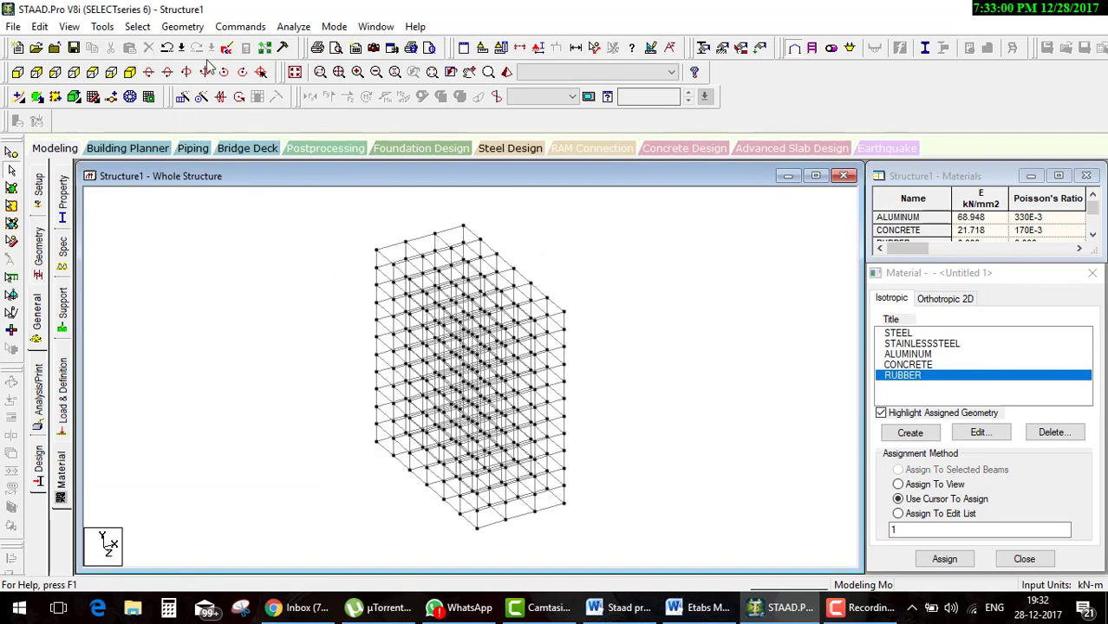
left_click(138, 27)
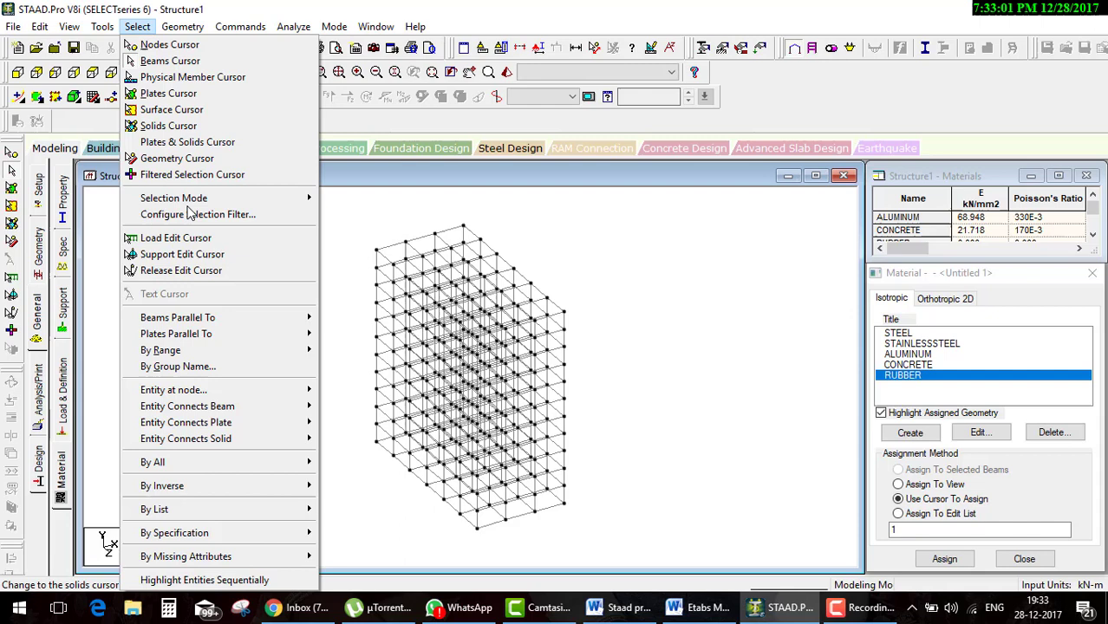
left_click(218, 368)
left_click(139, 239)
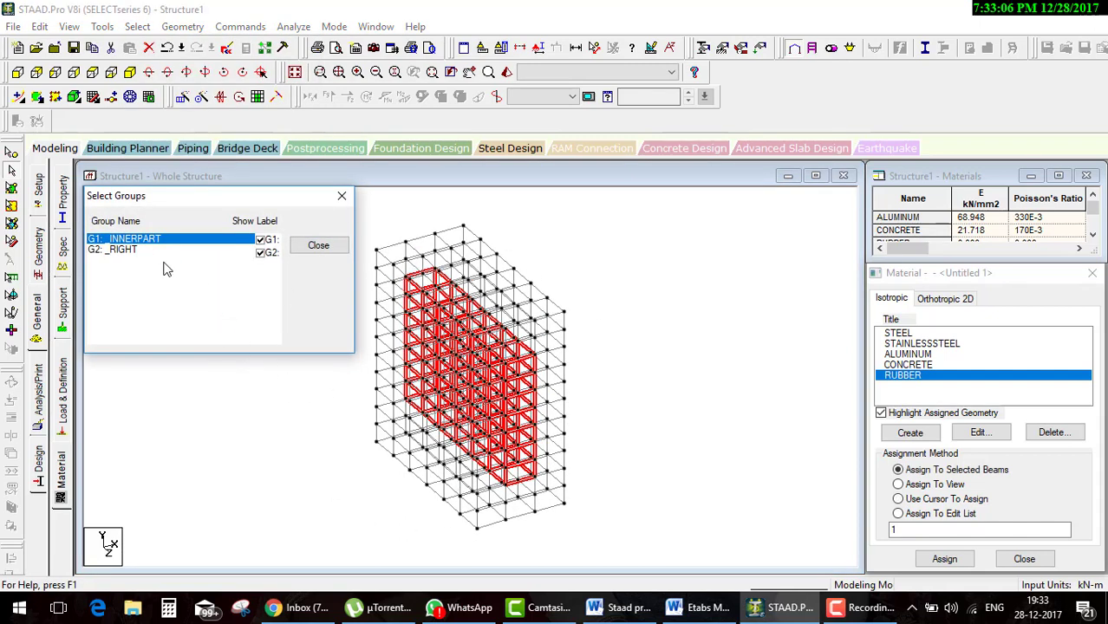
left_click(122, 251)
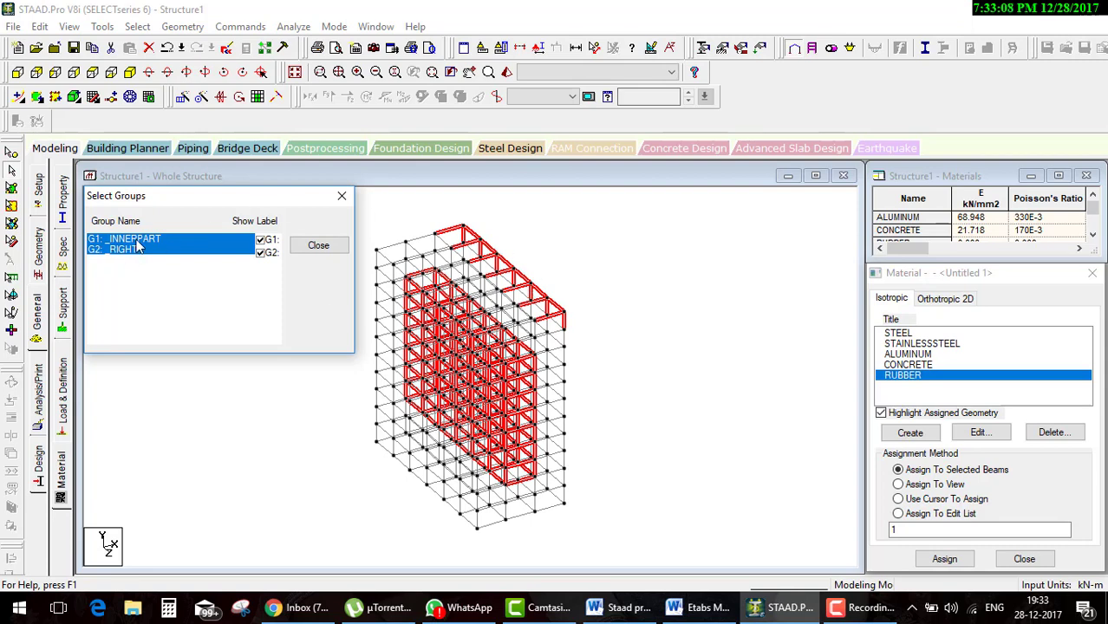
left_click(130, 250)
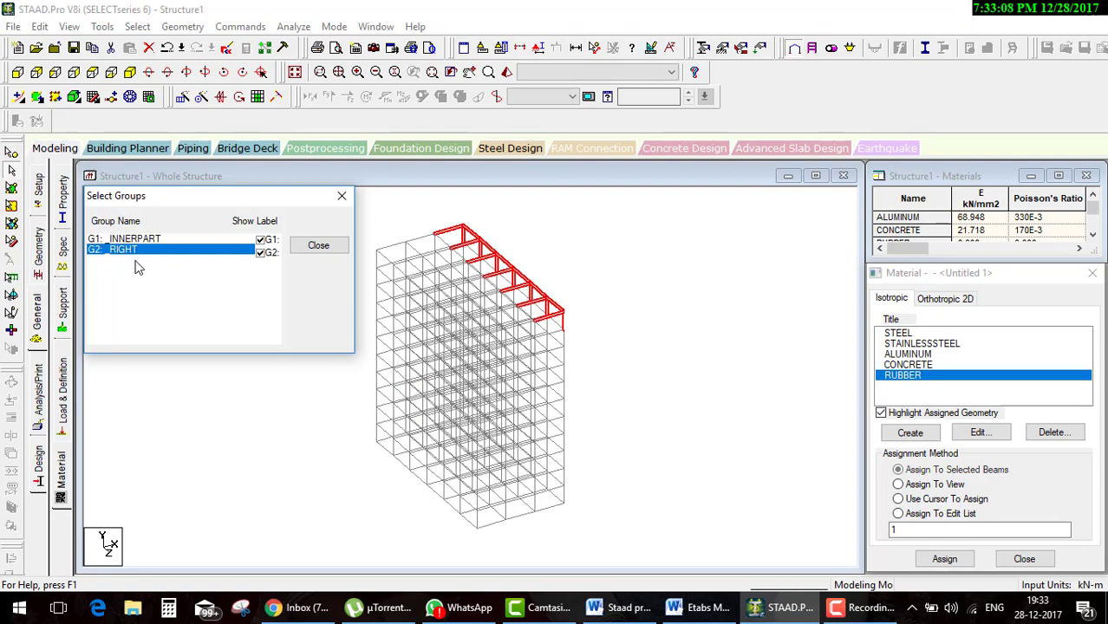
left_click(317, 246)
left_click(702, 294)
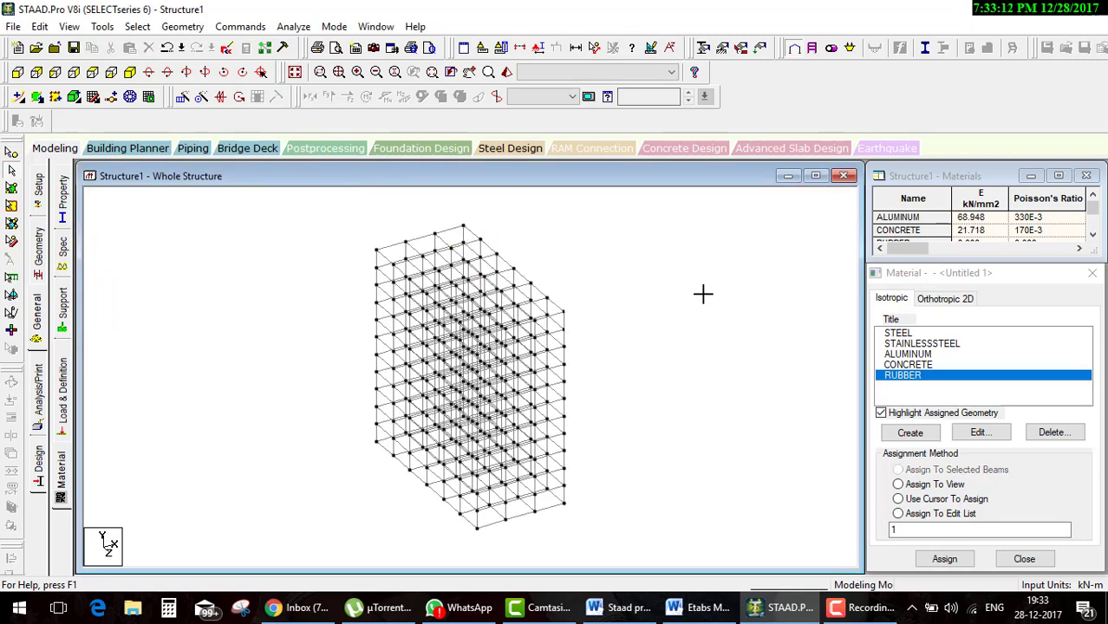
Apply yellow highlight to 'Group specification' in the Word Staad pro Module table.
left_click(617, 612)
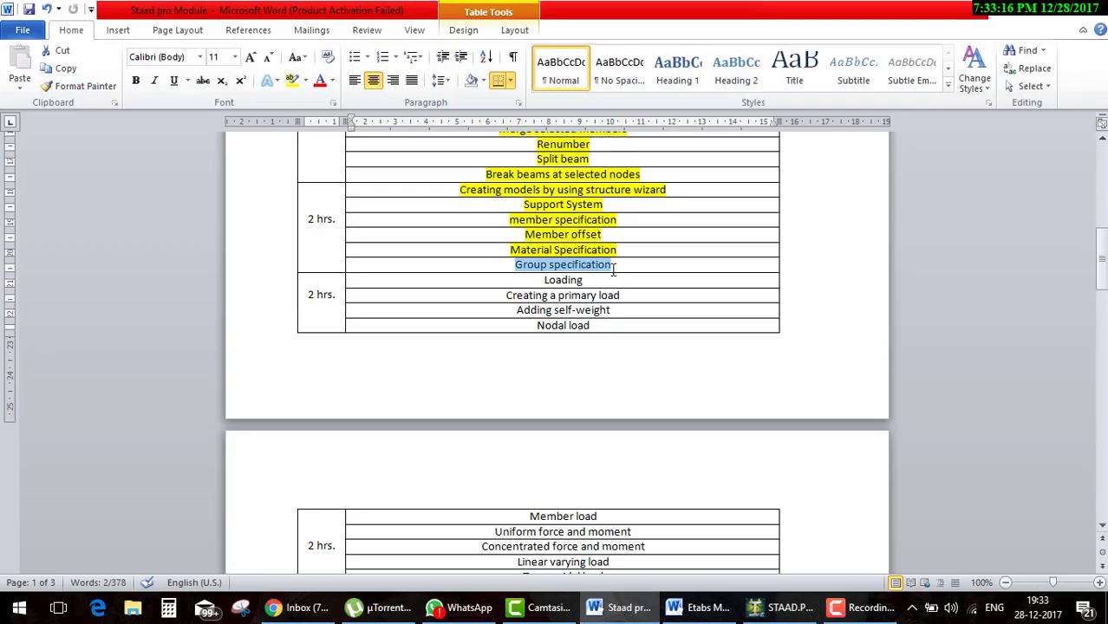
left_click_drag(595, 246, 595, 260)
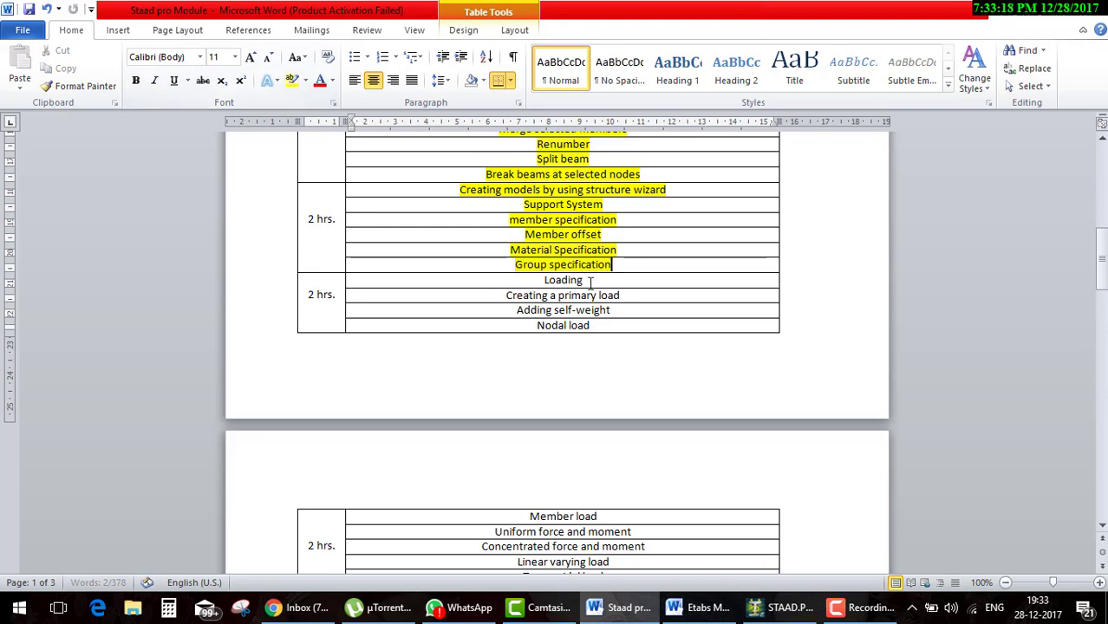